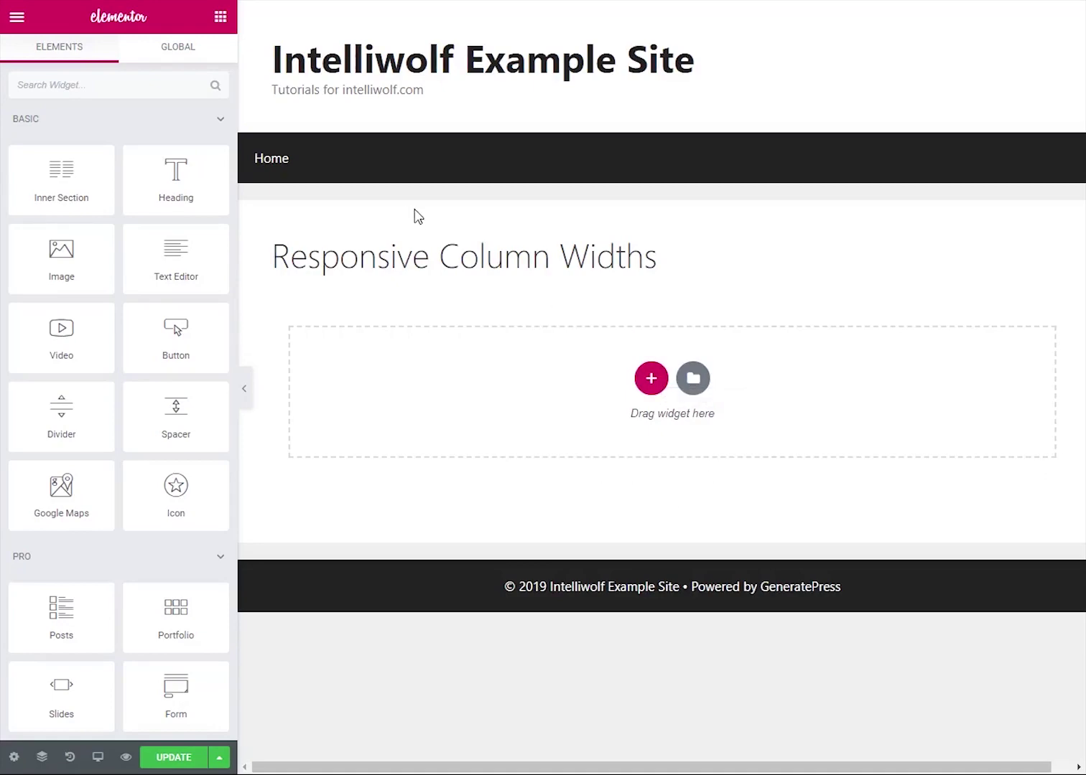
Step: Add a 50/50 two-column section and insert the cloud-and-laptop image in the left column
{"action": "left_click", "coordinate": [651, 379]}
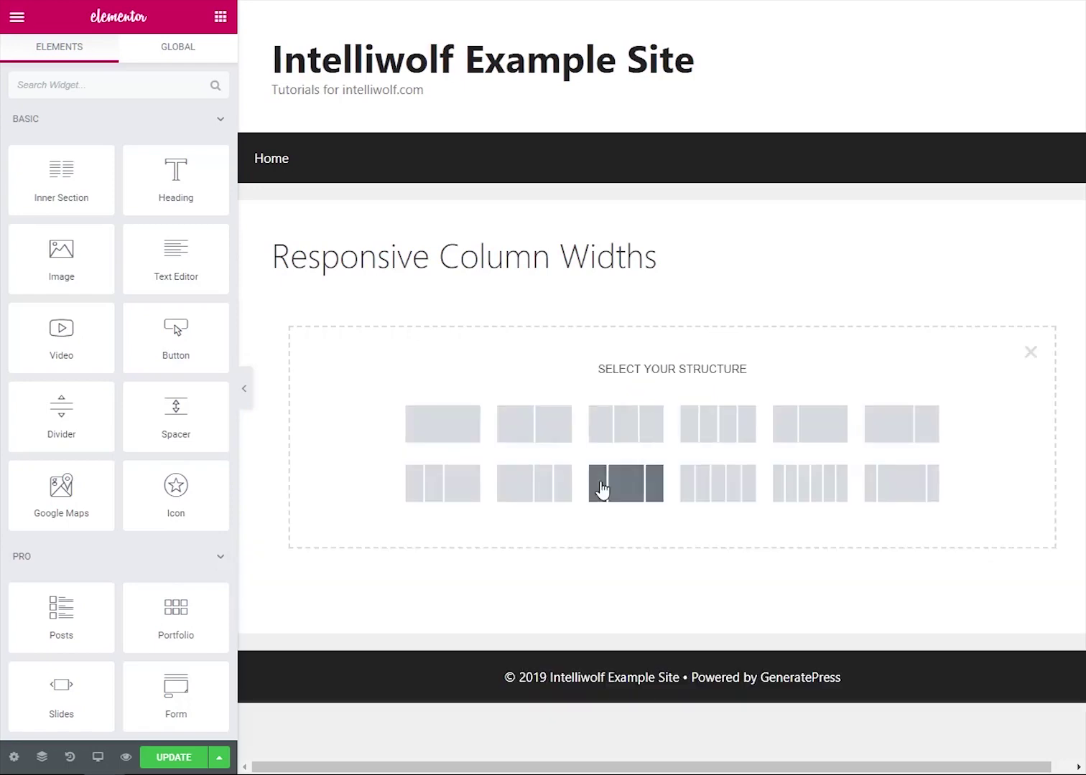
{"action": "left_click", "coordinate": [533, 431]}
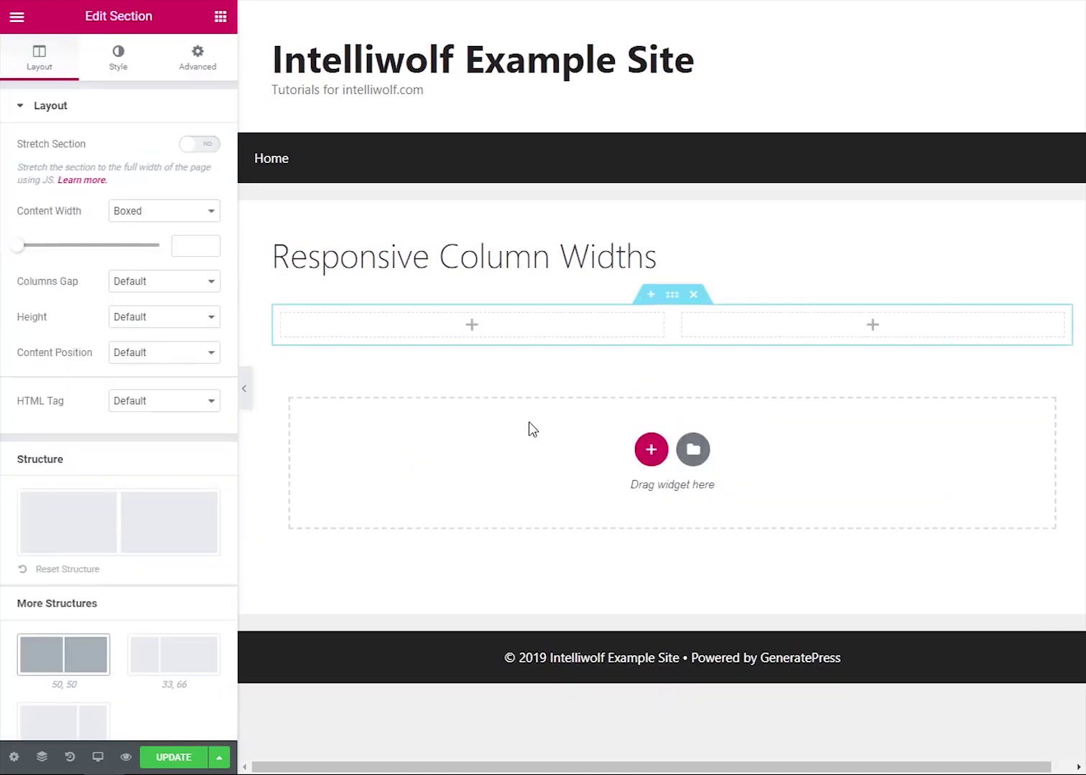
{"action": "left_click", "coordinate": [470, 327]}
{"action": "left_click_drag", "start_coordinate": [62, 257], "coordinate": [481, 323]}
{"action": "left_click", "coordinate": [72, 186]}
{"action": "left_click", "coordinate": [345, 183]}
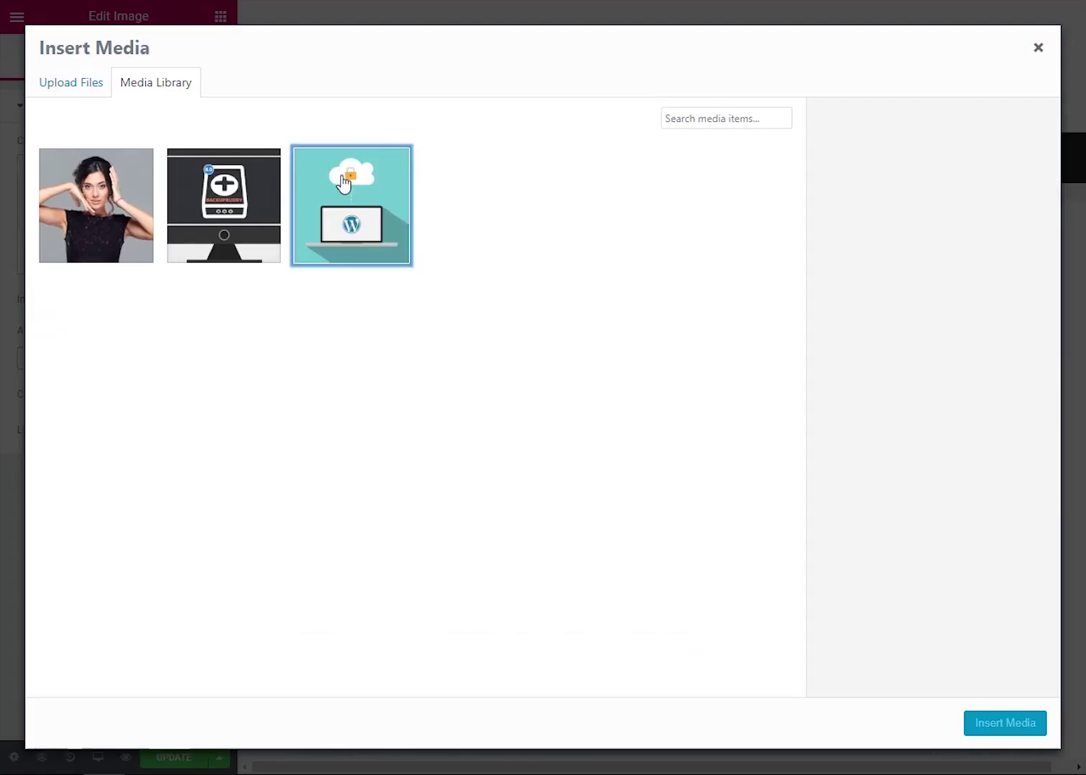
{"action": "left_click", "coordinate": [981, 722]}
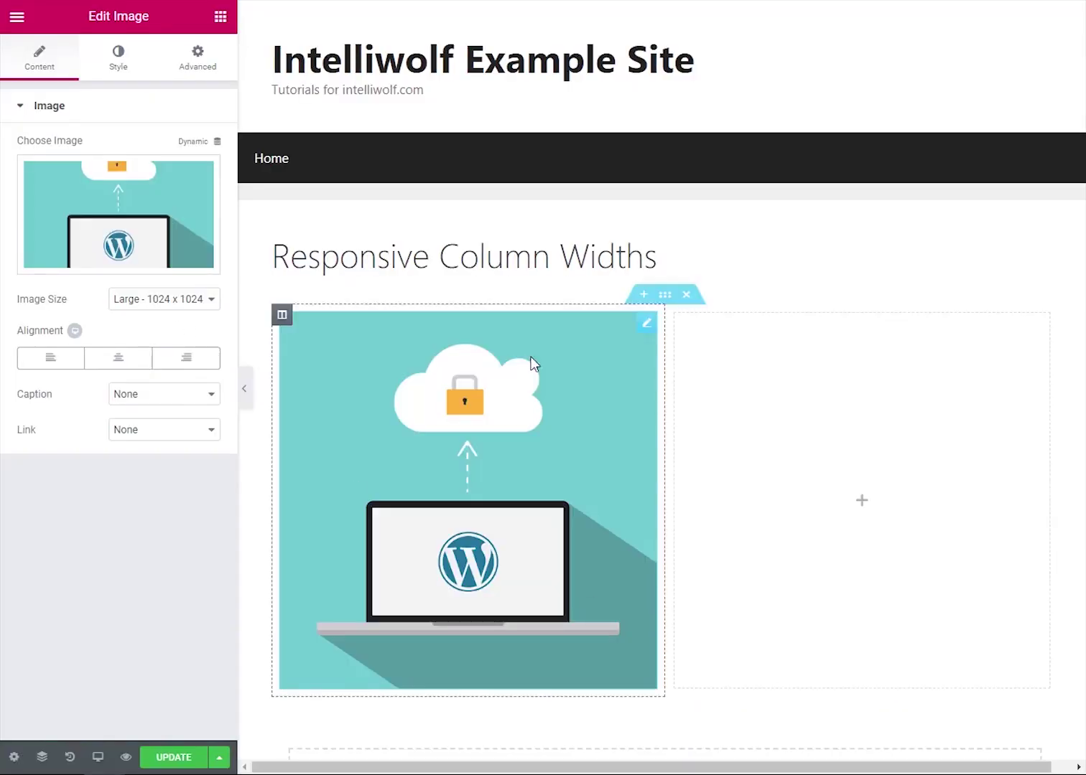
Step: Insert the BackupBuddy image into the right column with an Image widget
{"action": "left_click", "coordinate": [862, 498]}
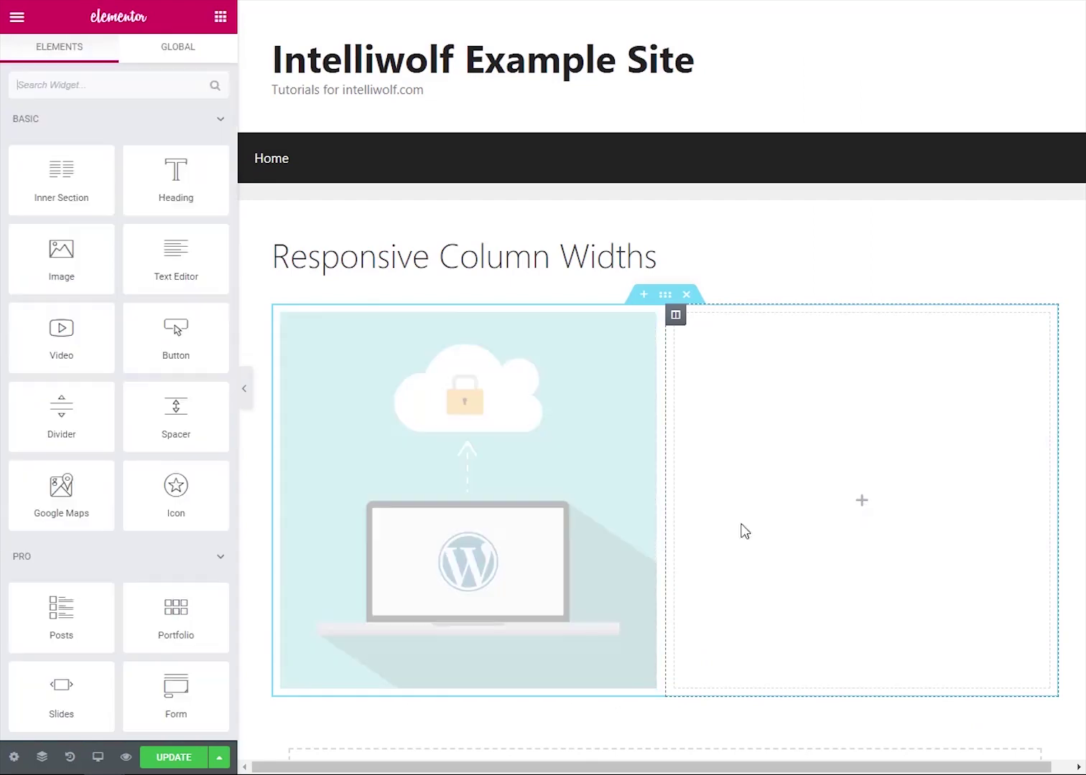
{"action": "left_click_drag", "start_coordinate": [61, 247], "coordinate": [776, 443]}
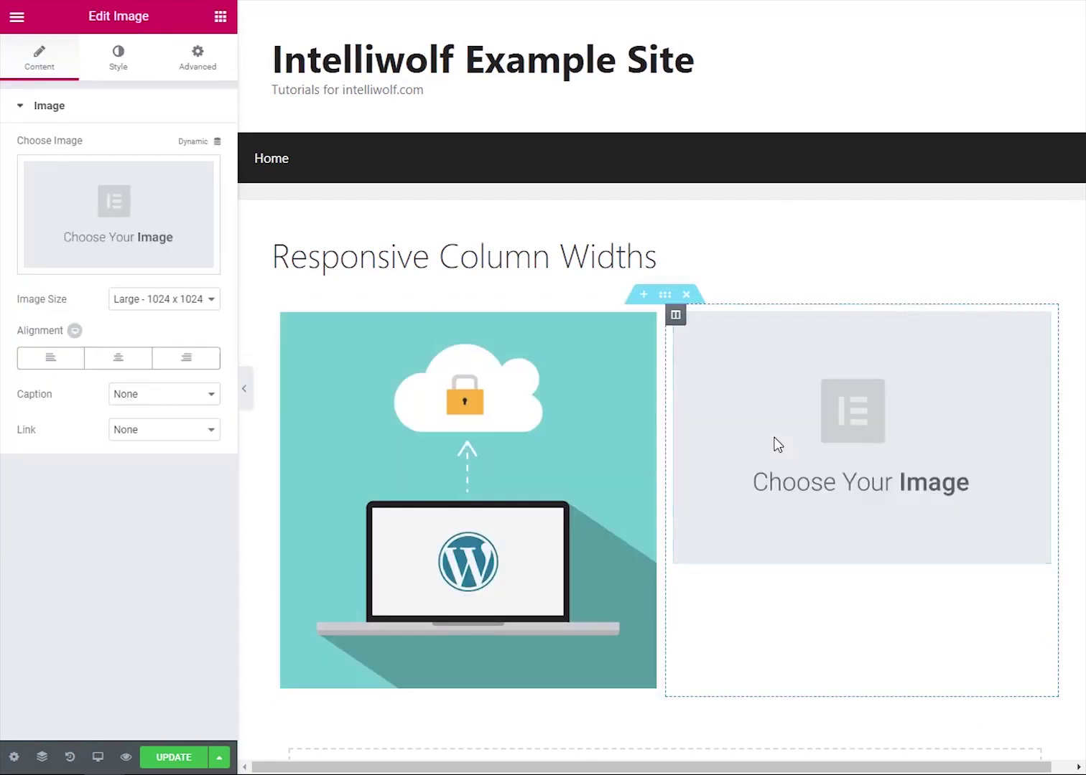
{"action": "left_click", "coordinate": [185, 214]}
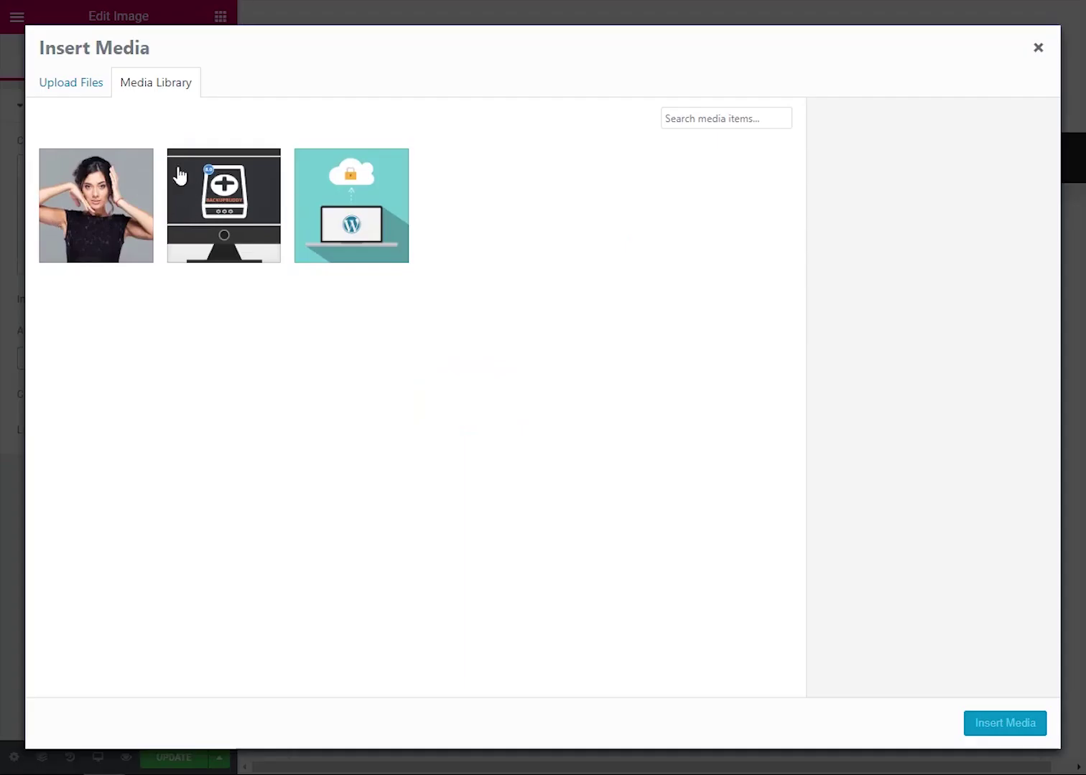
{"action": "left_click", "coordinate": [200, 177]}
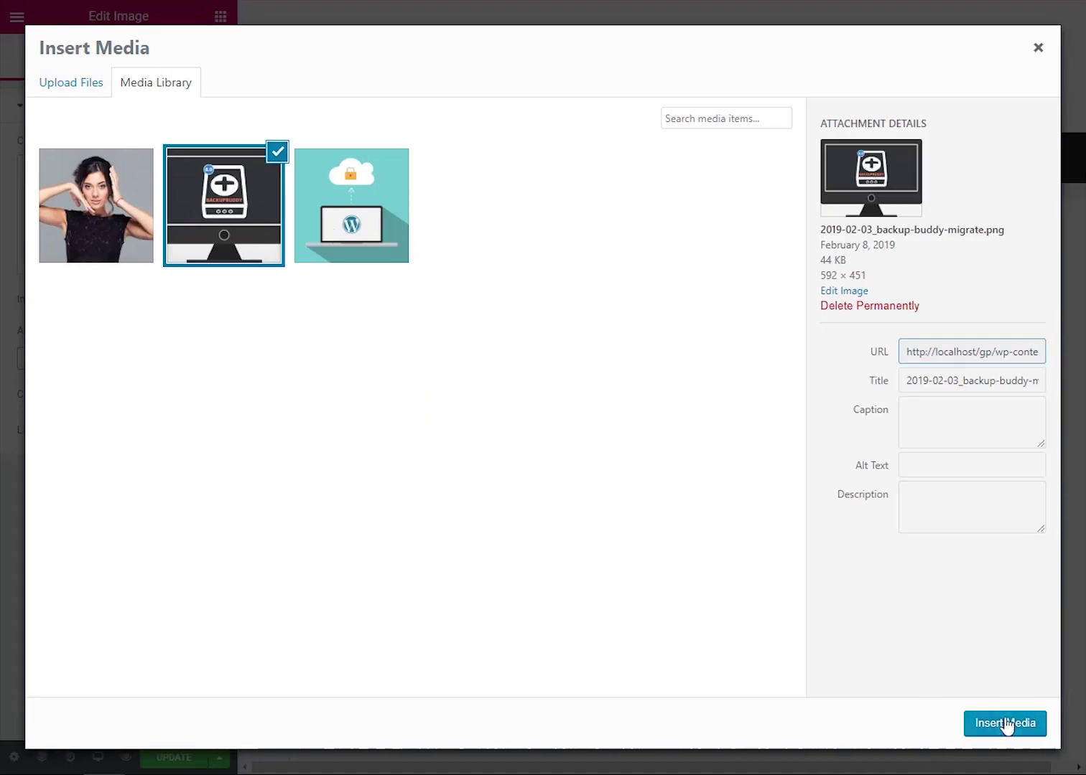
{"action": "left_click", "coordinate": [1005, 723]}
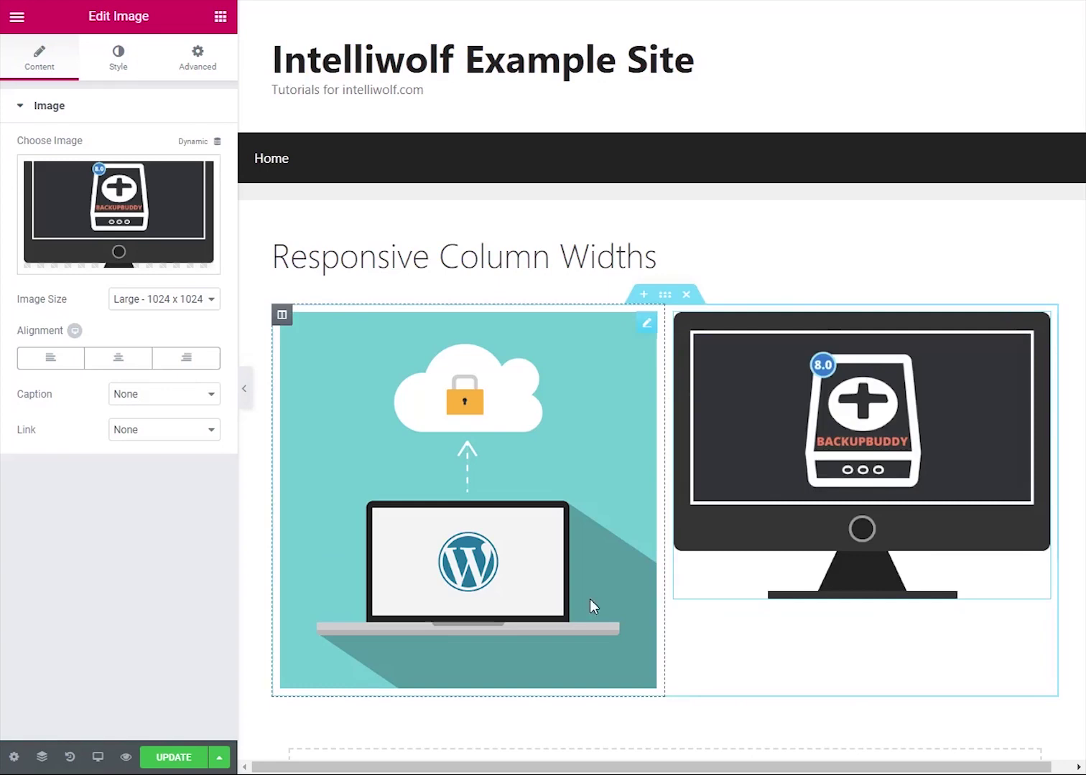
{"action": "left_click", "coordinate": [98, 758]}
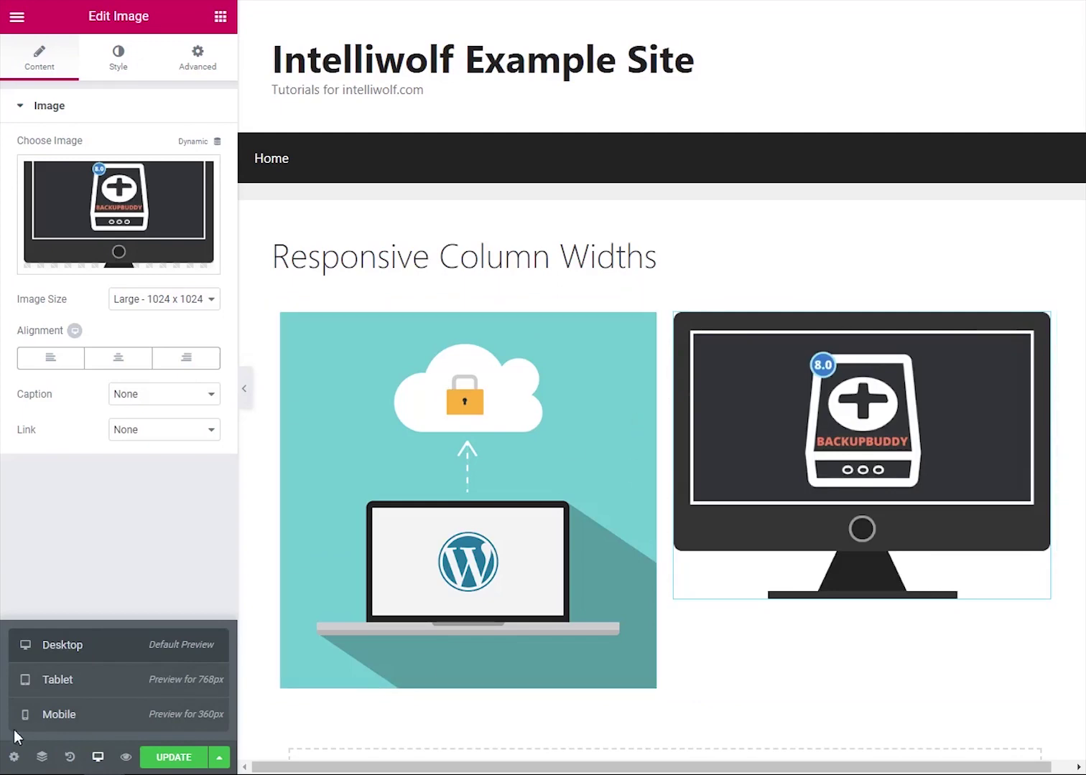
{"action": "left_click", "coordinate": [76, 716]}
{"action": "scroll", "coordinate": [722, 393], "scroll_direction": "down", "scroll_amount": 5}
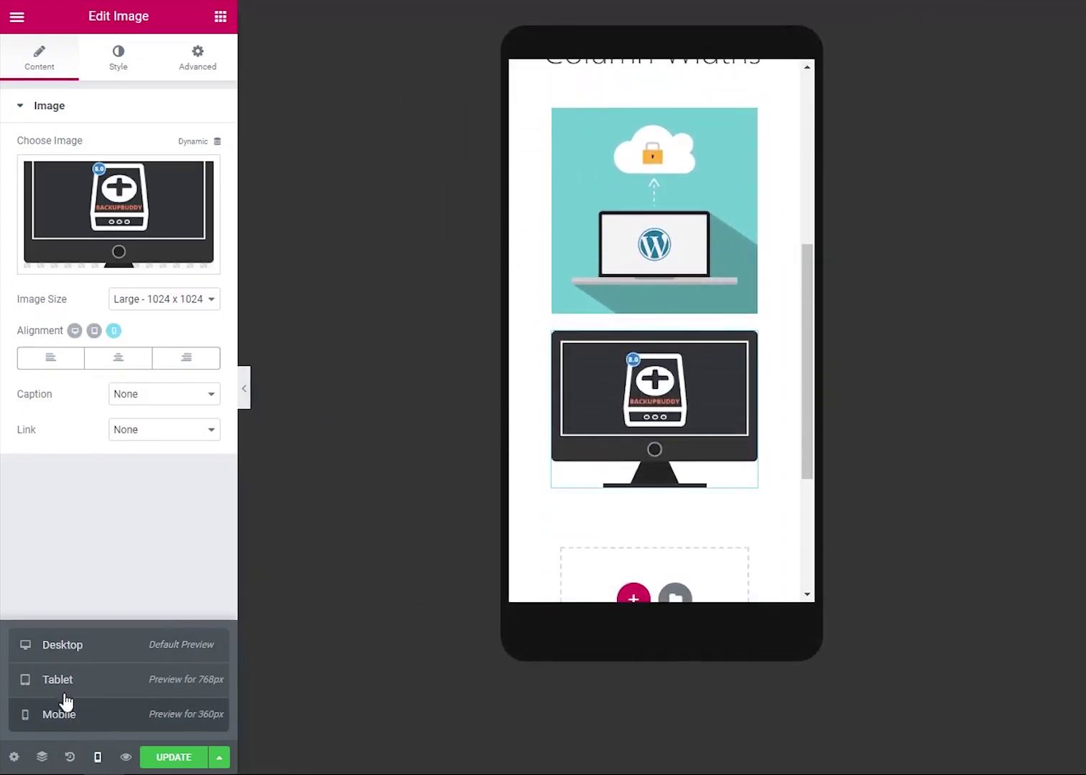
{"action": "left_click", "coordinate": [74, 688]}
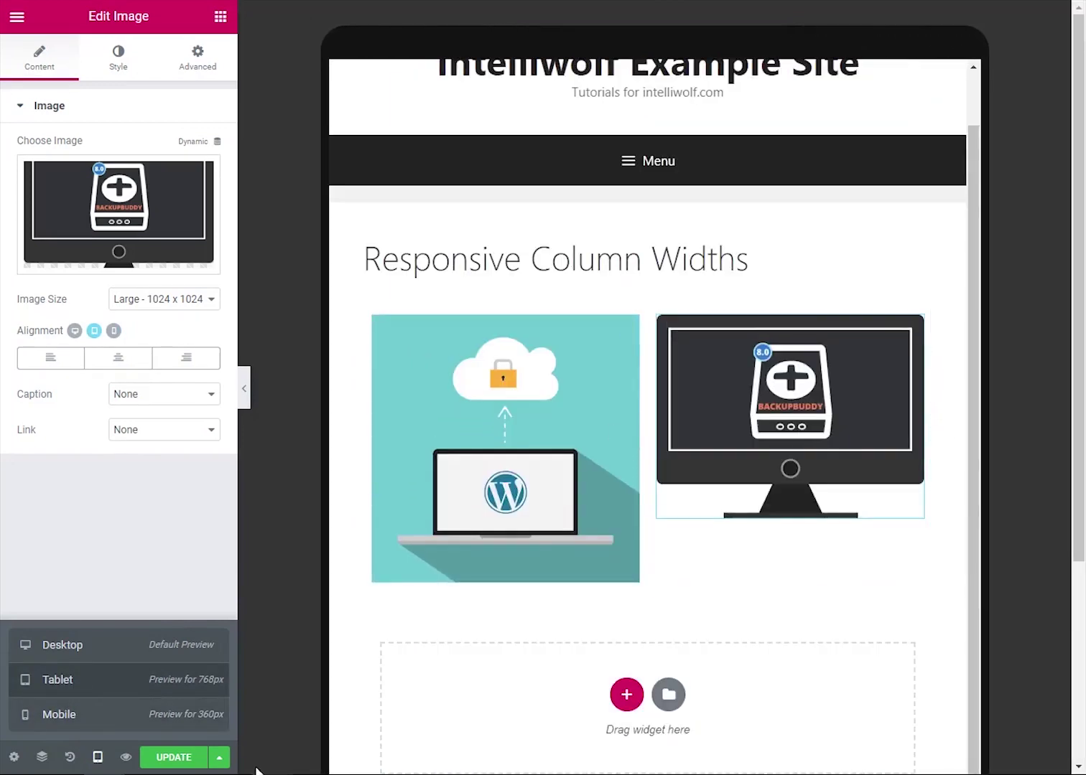
{"action": "left_click", "coordinate": [90, 715]}
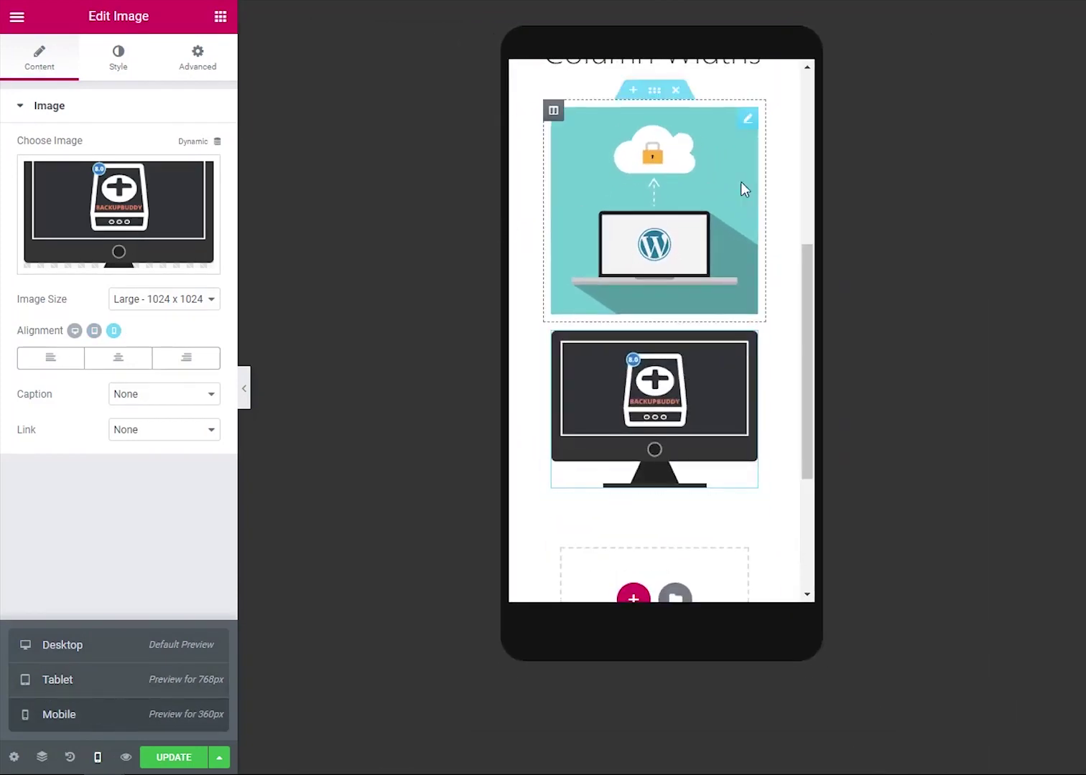
{"action": "left_click", "coordinate": [60, 650]}
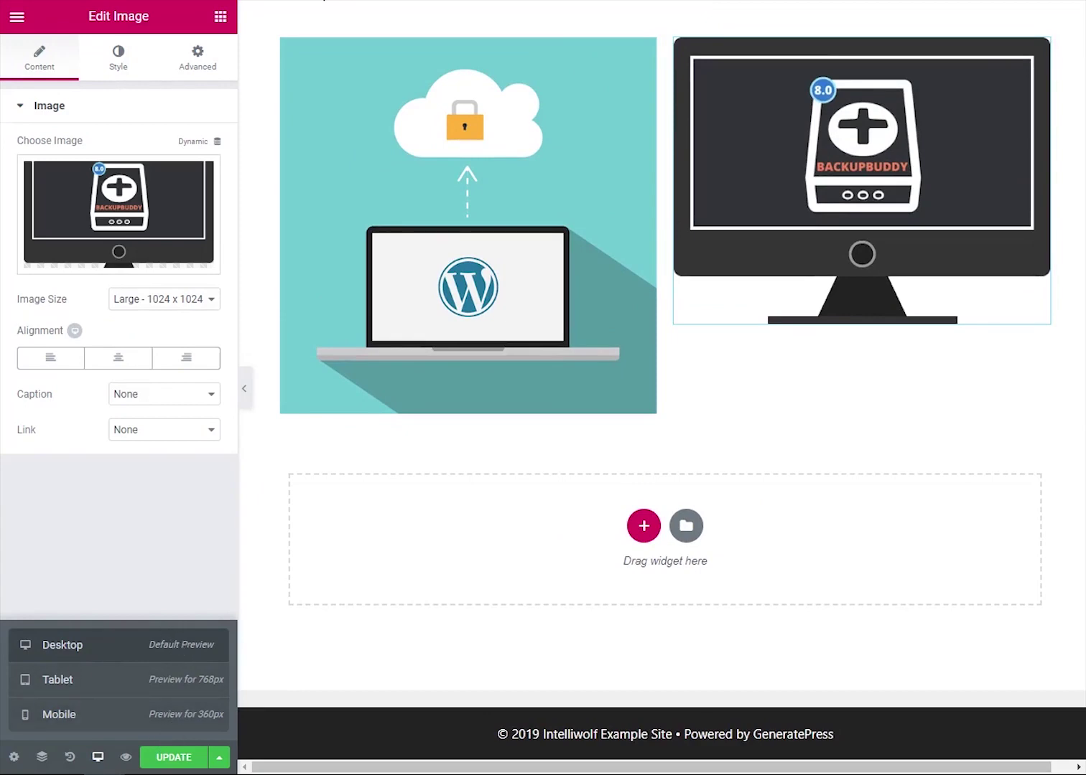
{"action": "scroll", "coordinate": [363, 528], "scroll_direction": "up", "scroll_amount": 4}
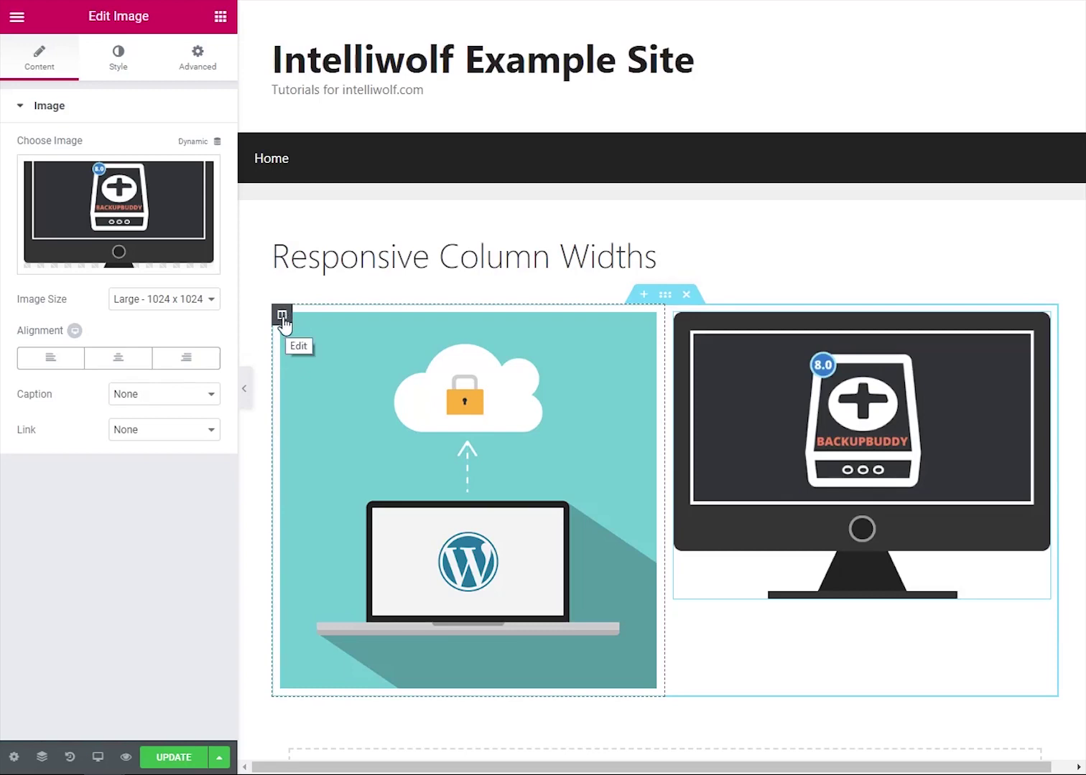
Step: Open the left image column's layout settings and switch Column Width (%) to mobile-only editing
{"action": "right_click", "coordinate": [282, 319]}
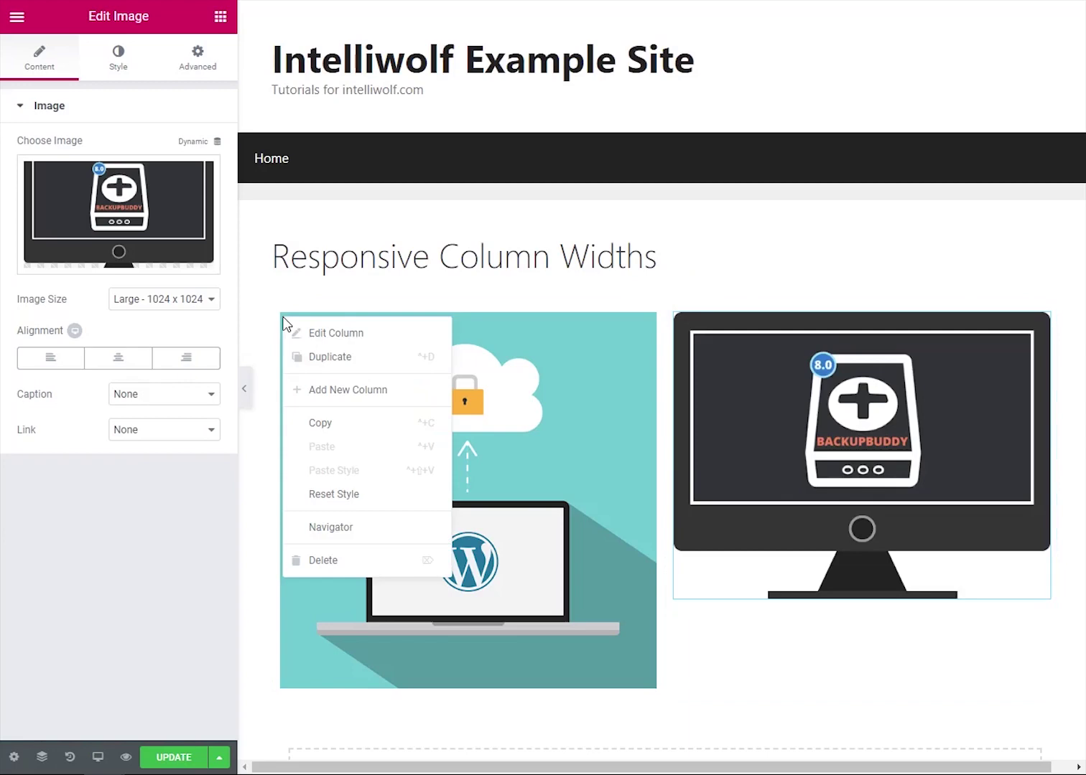
{"action": "left_click", "coordinate": [331, 332]}
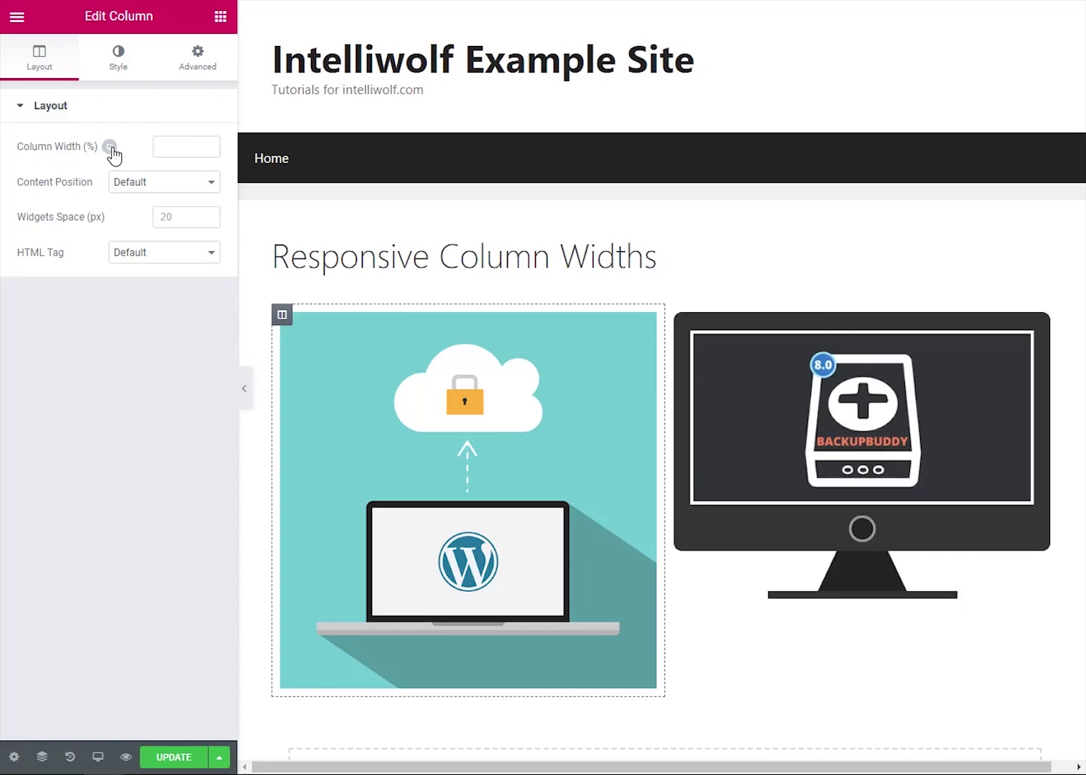
{"action": "mouse_move", "coordinate": [109, 149]}
{"action": "key", "text": "ctrl+plus"}
{"action": "key", "text": "ctrl+plus"}
{"action": "key", "text": "ctrl+plus"}
{"action": "key", "text": "ctrl+plus"}
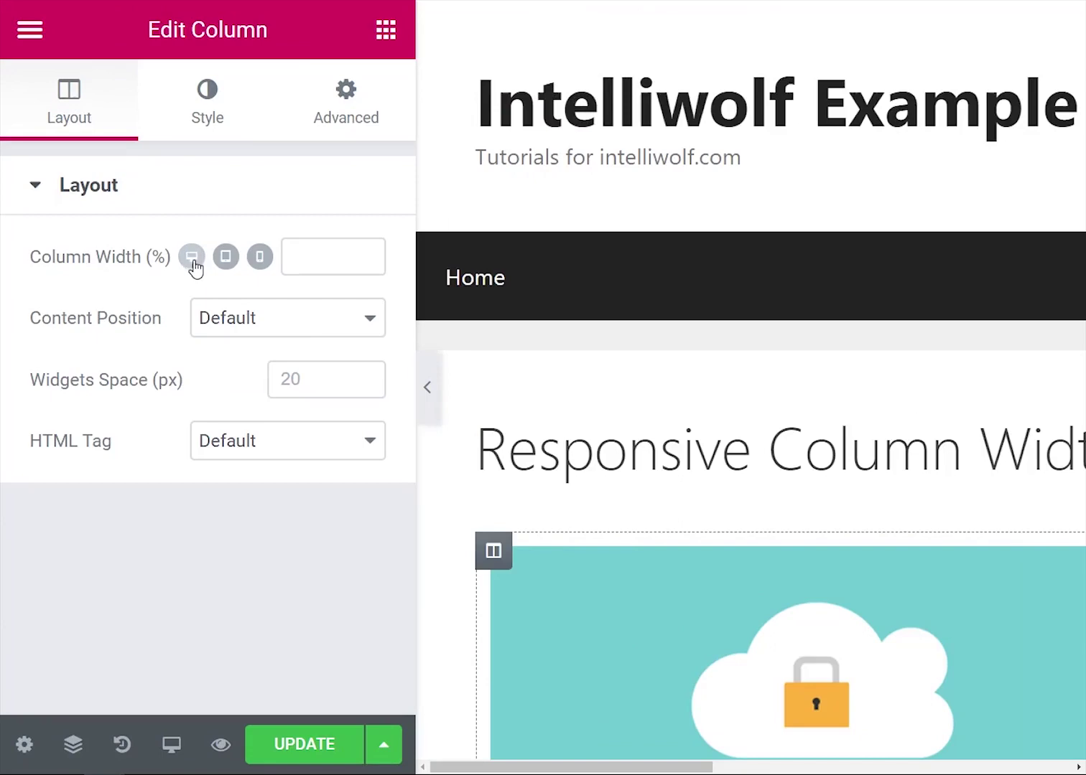
{"action": "left_click", "coordinate": [261, 257]}
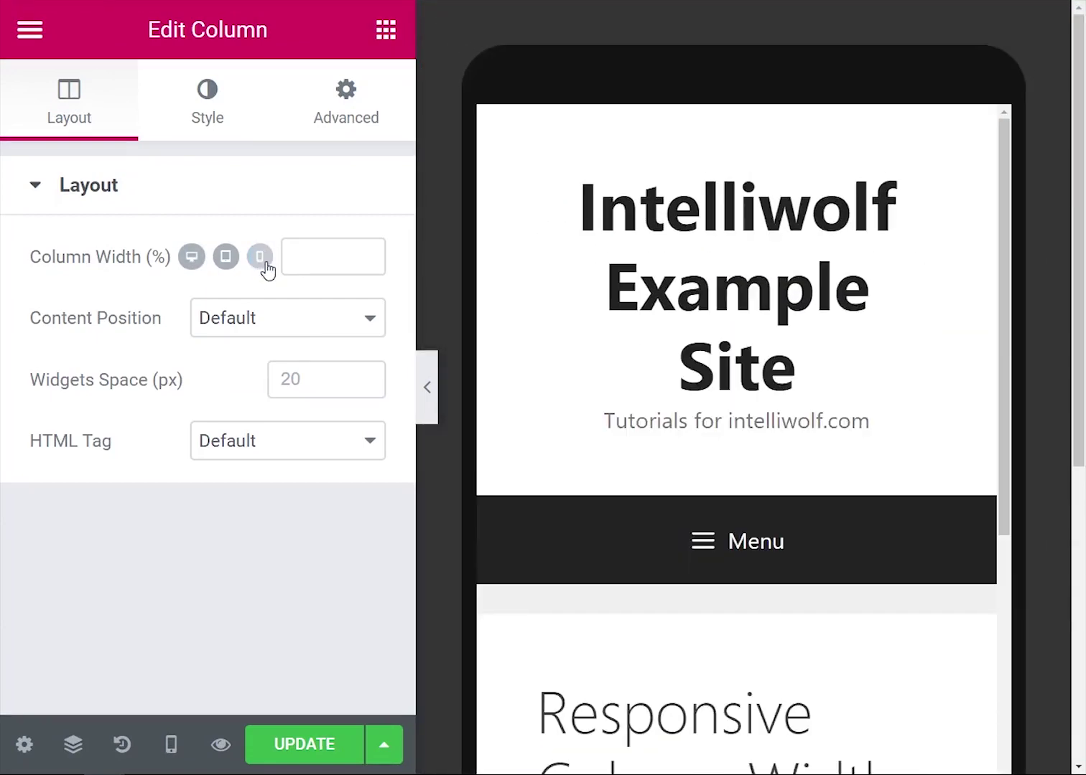
Step: Set the first image column's mobile Column Width to 50%
{"action": "left_click", "coordinate": [304, 257]}
{"action": "type", "text": "50"}
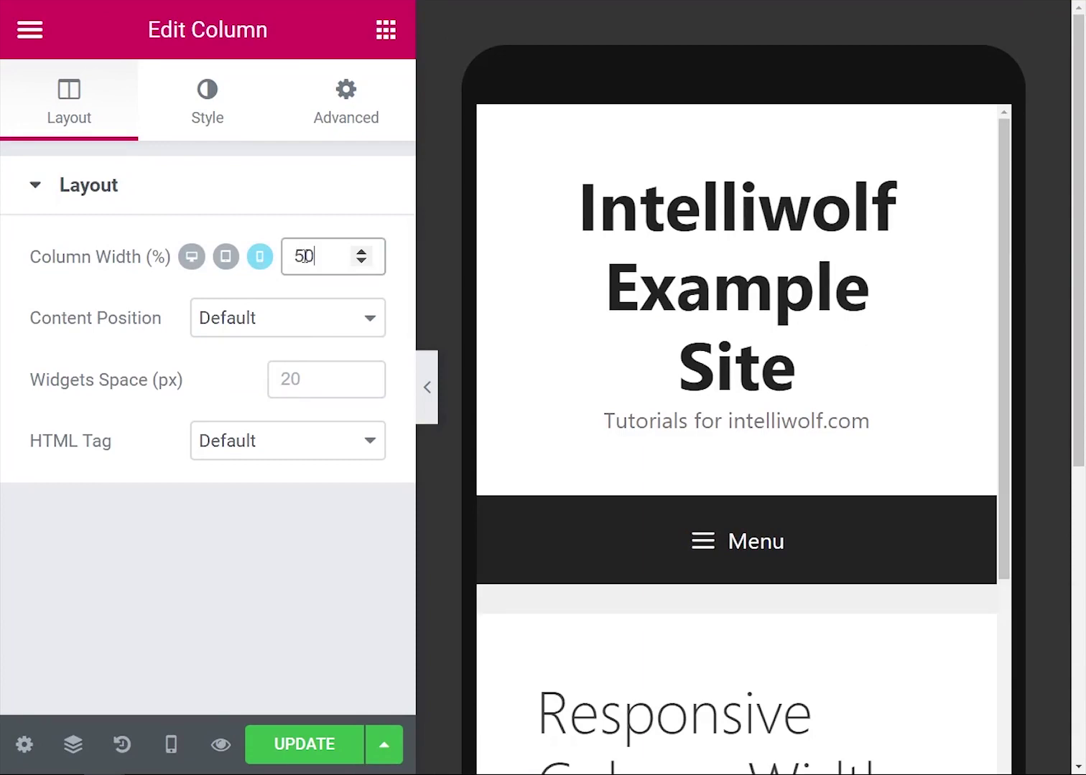
{"action": "scroll", "coordinate": [720, 298], "scroll_direction": "down", "scroll_amount": 3}
{"action": "scroll", "coordinate": [720, 298], "scroll_direction": "down", "scroll_amount": 5}
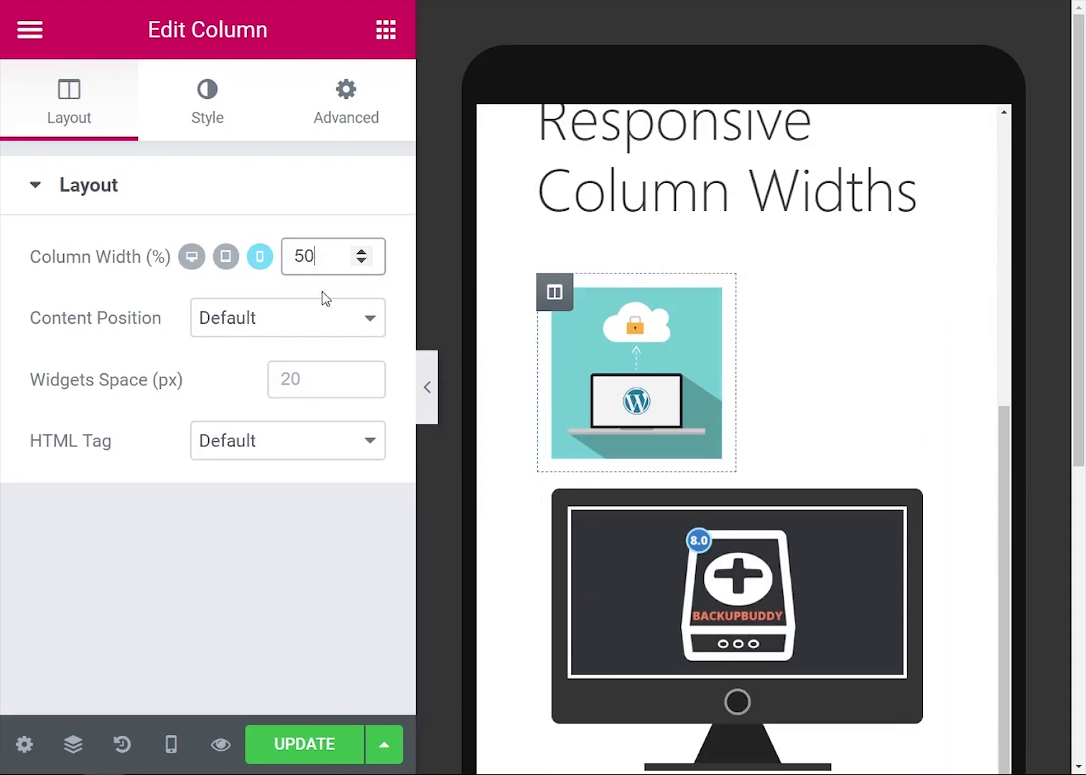
{"action": "key", "text": "BackSpace"}
{"action": "key", "text": "BackSpace"}
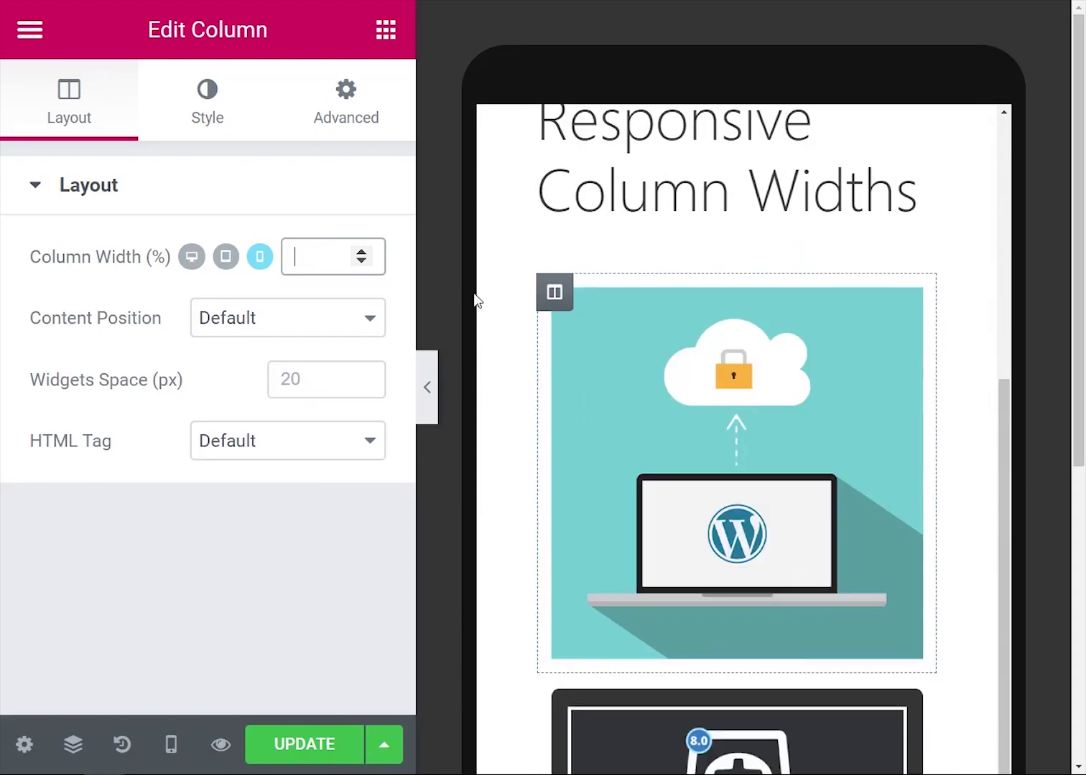
{"action": "type", "text": "50"}
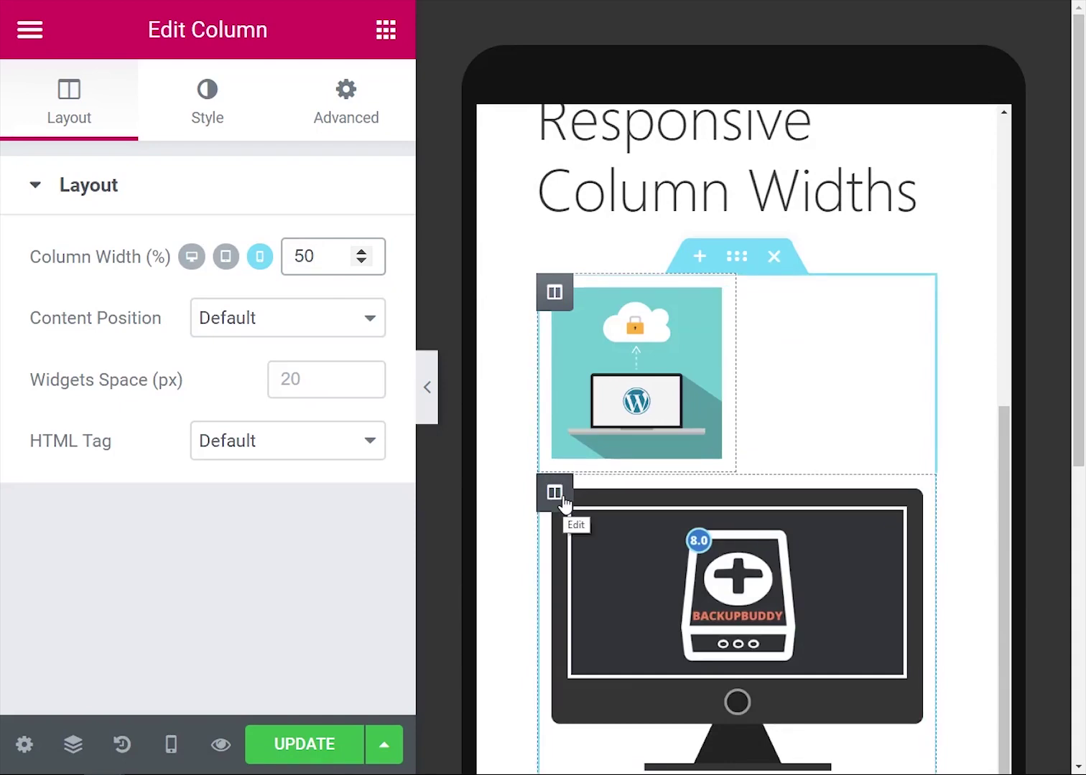
Step: Set the lower image column's mobile Column Width to 50% as well
{"action": "right_click", "coordinate": [563, 503]}
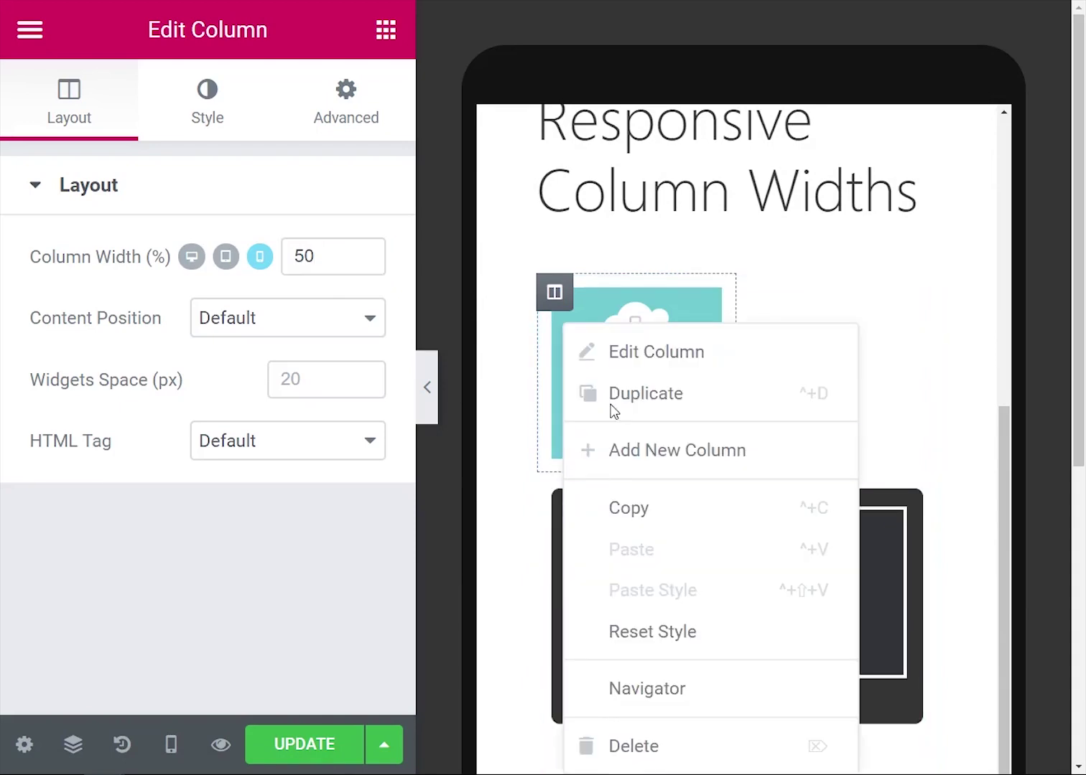
{"action": "left_click", "coordinate": [611, 356]}
{"action": "left_click", "coordinate": [333, 269]}
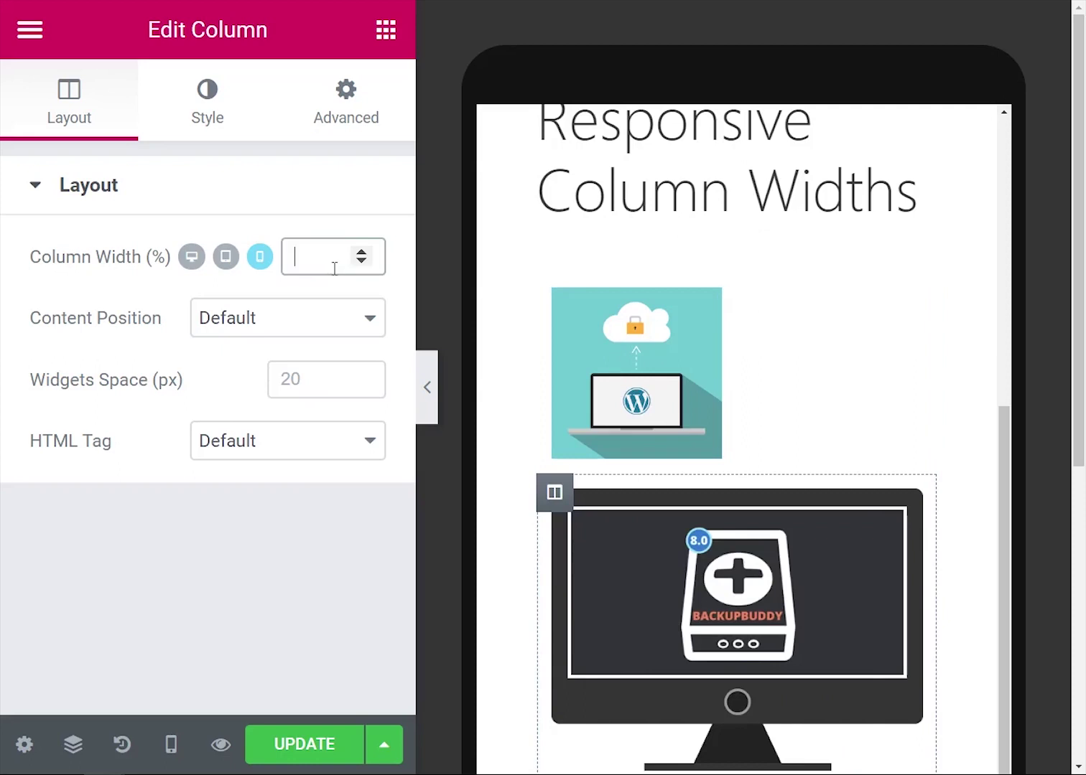
{"action": "type", "text": "50"}
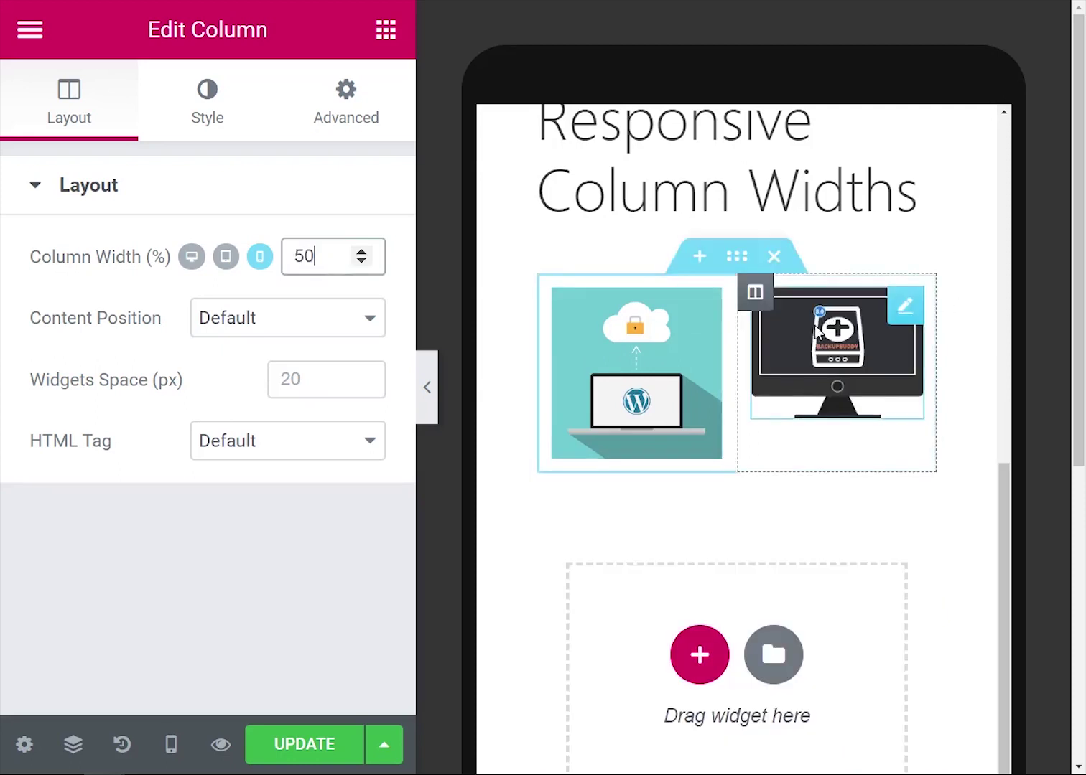
{"action": "left_click", "coordinate": [286, 745]}
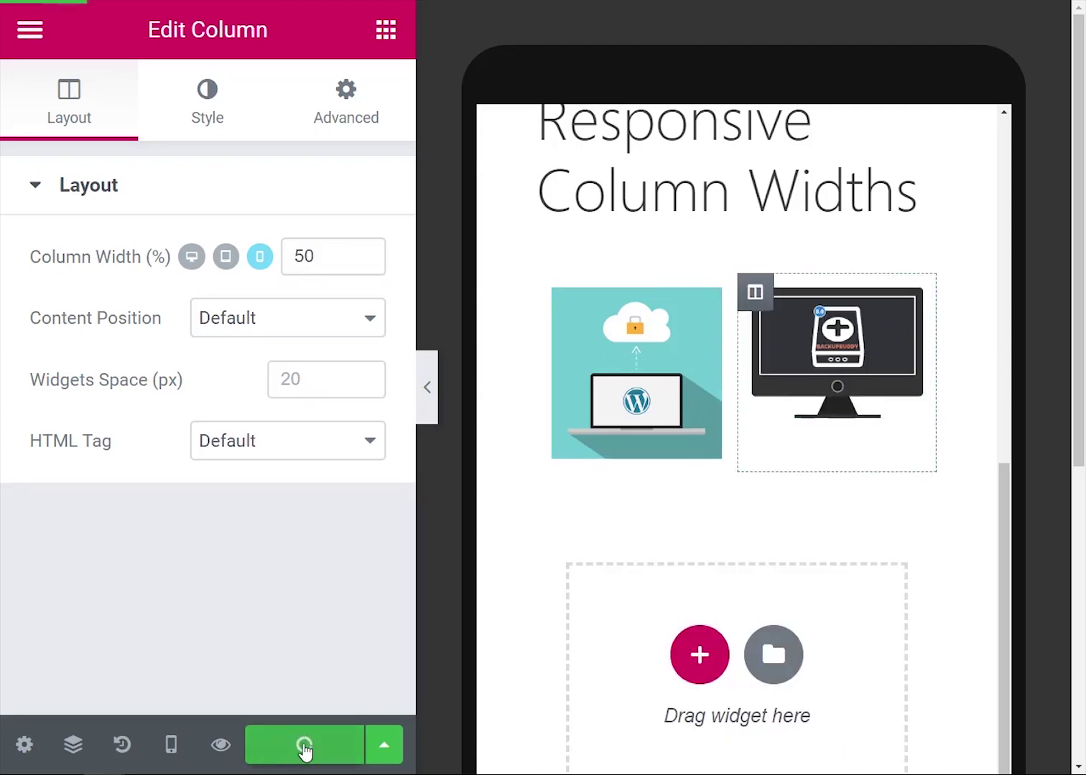
{"action": "key", "text": "ctrl+minus"}
{"action": "key", "text": "ctrl+minus"}
{"action": "key", "text": "ctrl+minus"}
{"action": "key", "text": "ctrl+minus"}
{"action": "key", "text": "ctrl+minus"}
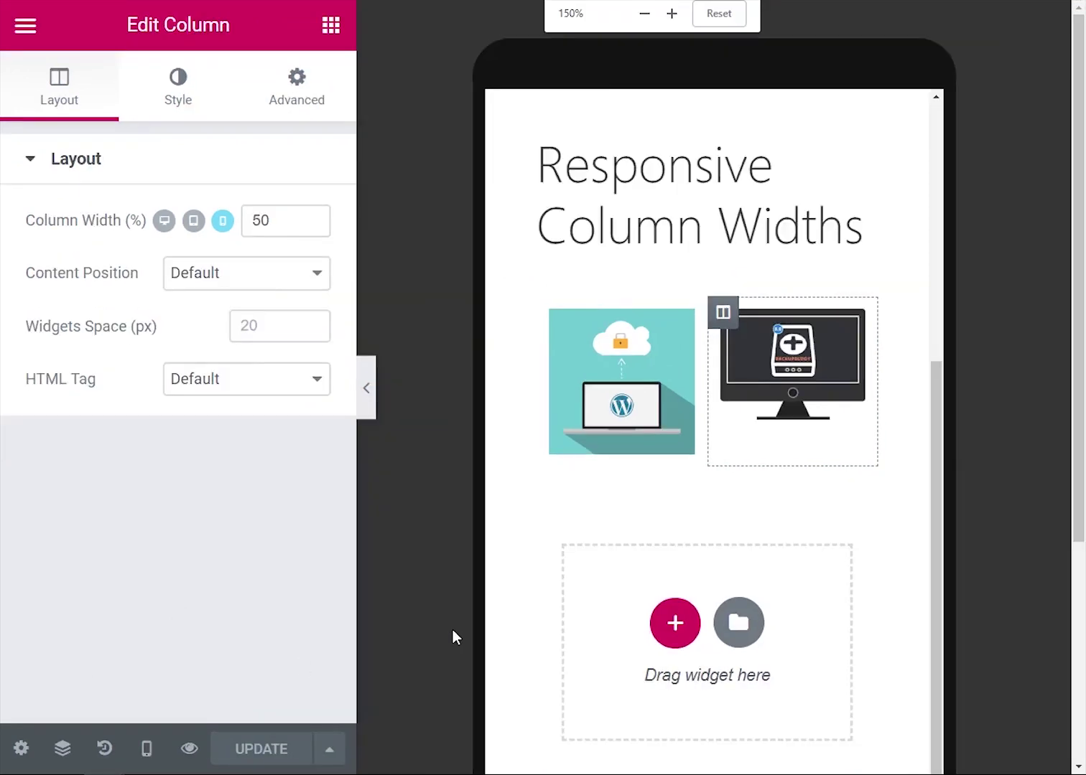
{"action": "key", "text": "ctrl+plus"}
{"action": "key", "text": "ctrl+plus"}
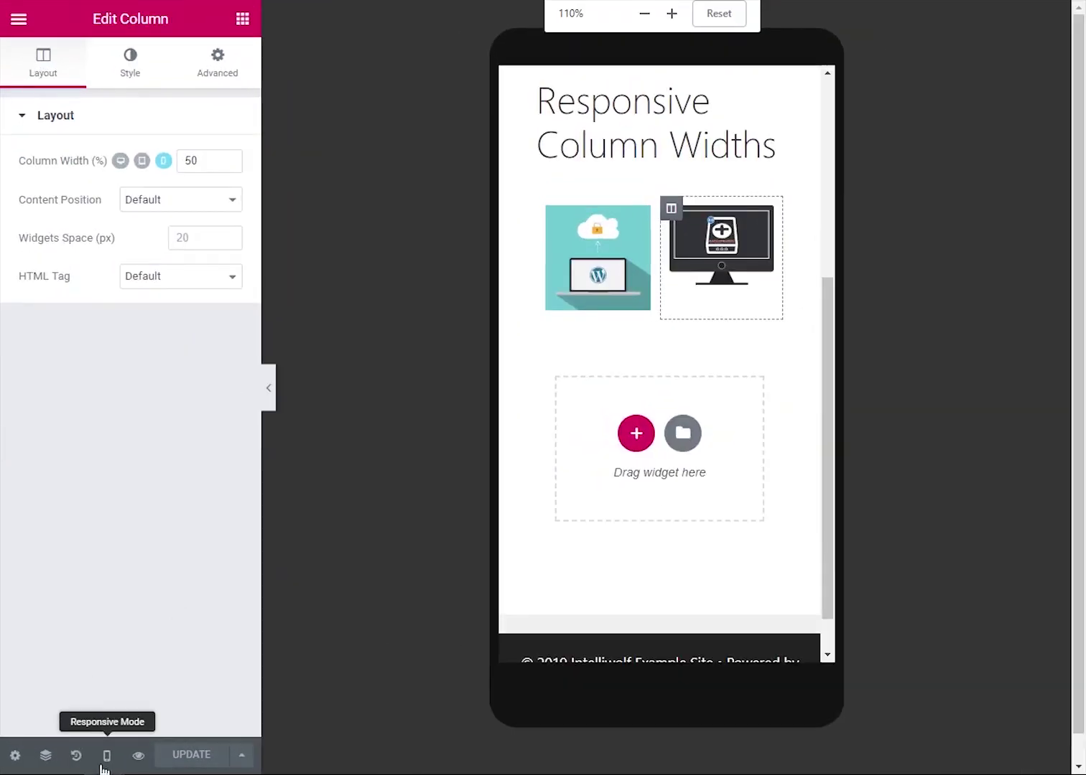
{"action": "left_click", "coordinate": [106, 758]}
{"action": "left_click", "coordinate": [104, 648]}
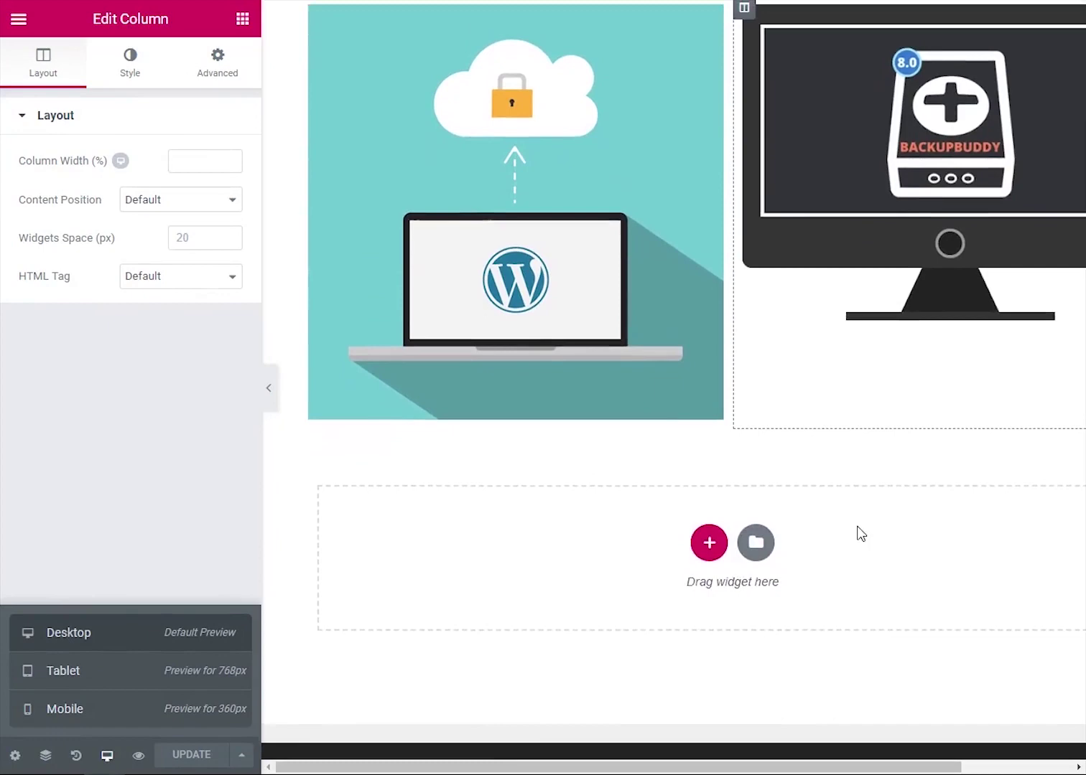
{"action": "scroll", "coordinate": [650, 486], "scroll_direction": "up", "scroll_amount": 5}
{"action": "key", "text": "ctrl+minus"}
{"action": "key", "text": "ctrl+minus"}
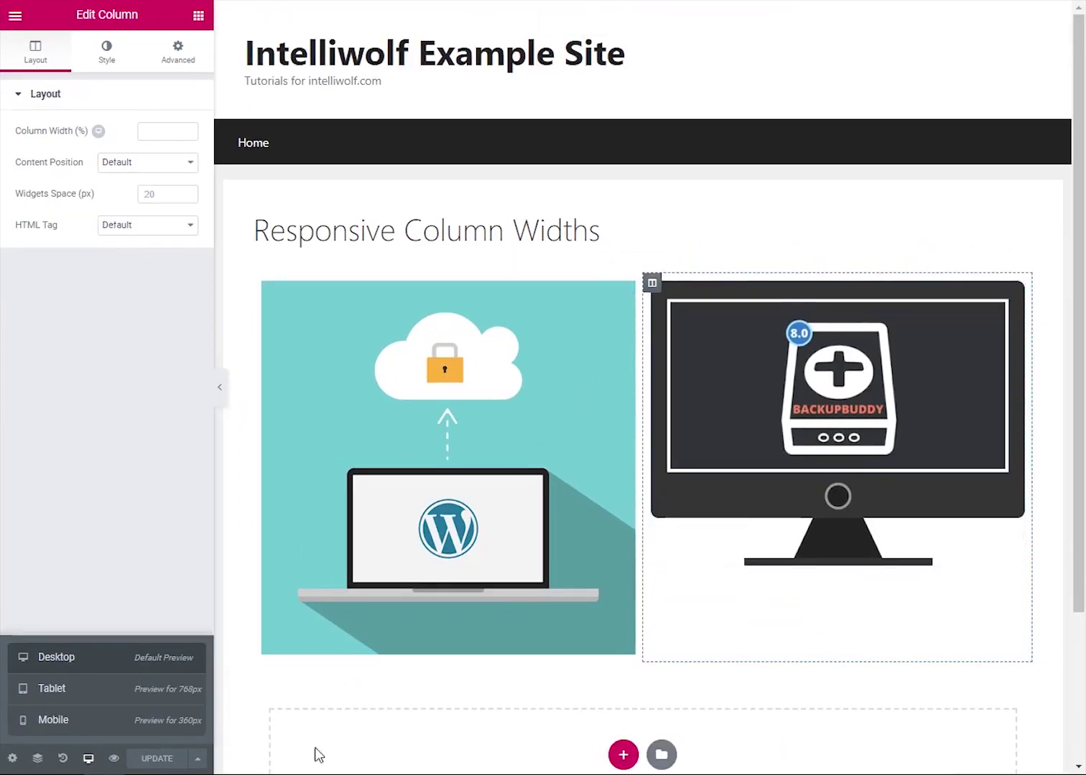
{"action": "left_click", "coordinate": [88, 758]}
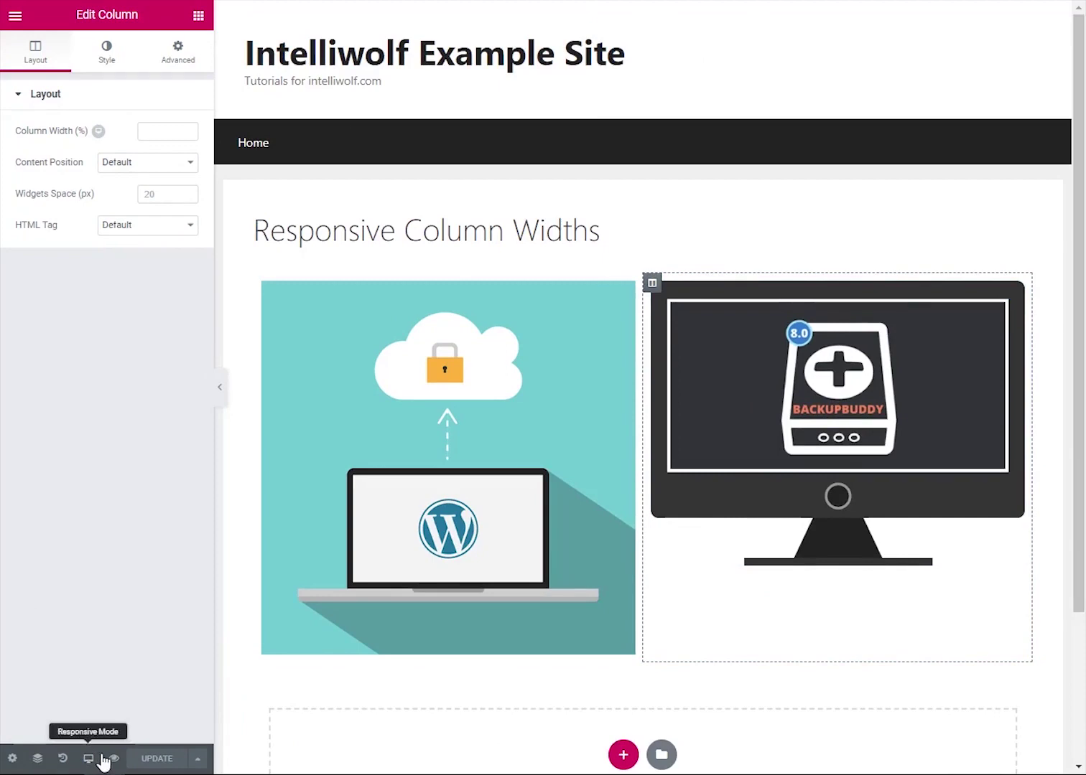
{"action": "left_click", "coordinate": [89, 758]}
{"action": "left_click", "coordinate": [79, 689]}
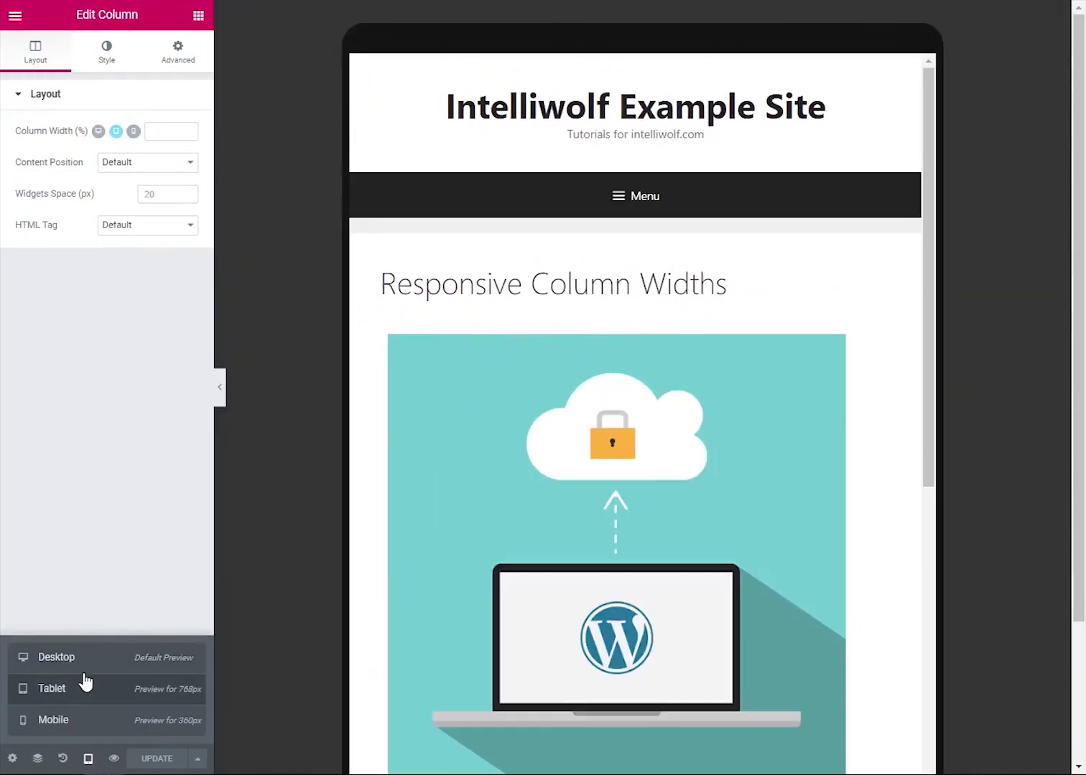
{"action": "scroll", "coordinate": [833, 623], "scroll_direction": "down", "scroll_amount": 8}
{"action": "scroll", "coordinate": [726, 622], "scroll_direction": "up", "scroll_amount": 8}
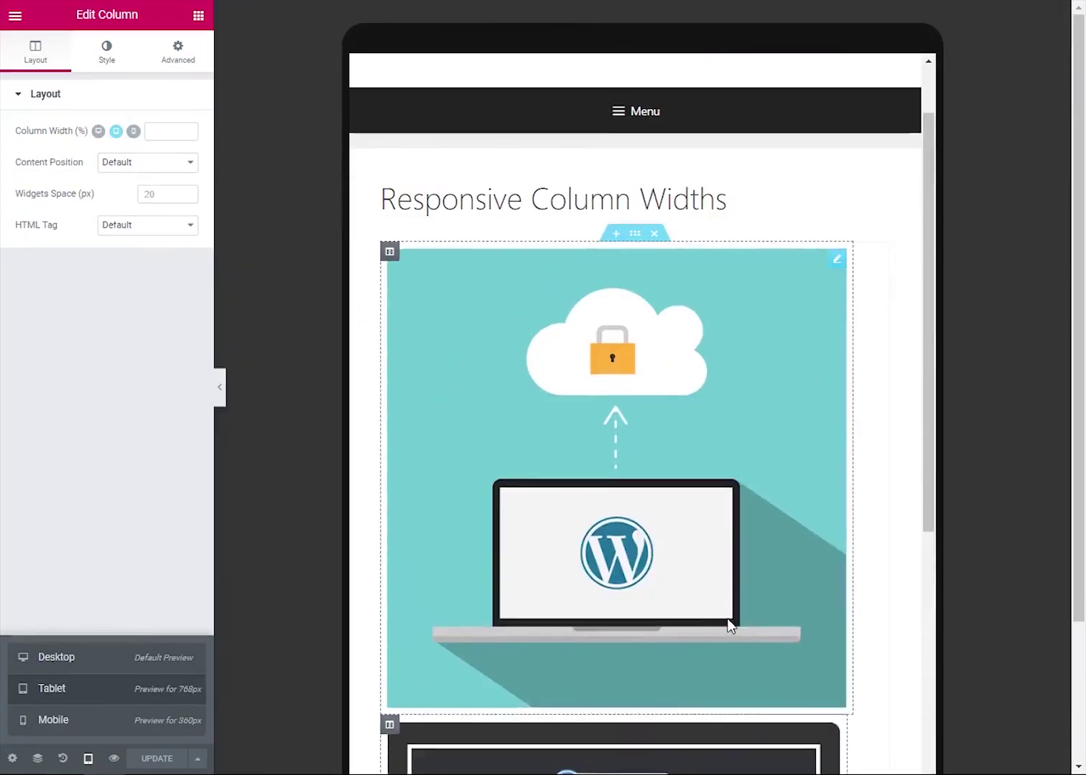
{"action": "scroll", "coordinate": [727, 622], "scroll_direction": "down", "scroll_amount": 9}
{"action": "scroll", "coordinate": [601, 537], "scroll_direction": "up", "scroll_amount": 3}
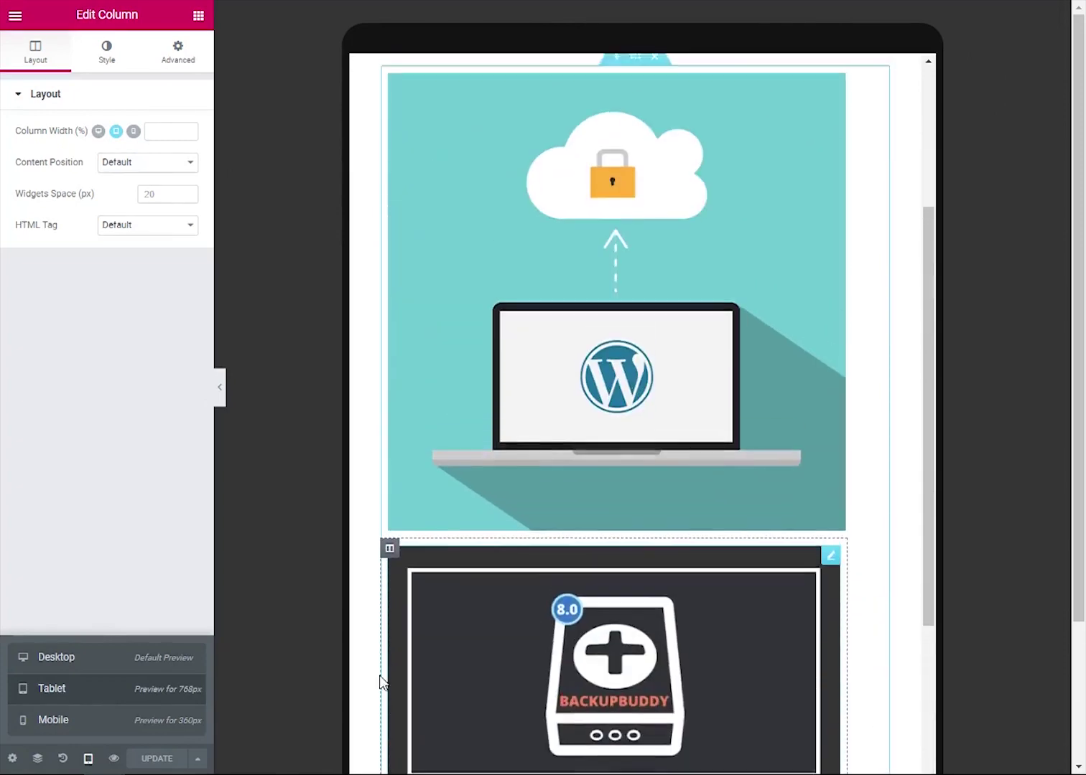
{"action": "left_click", "coordinate": [95, 722]}
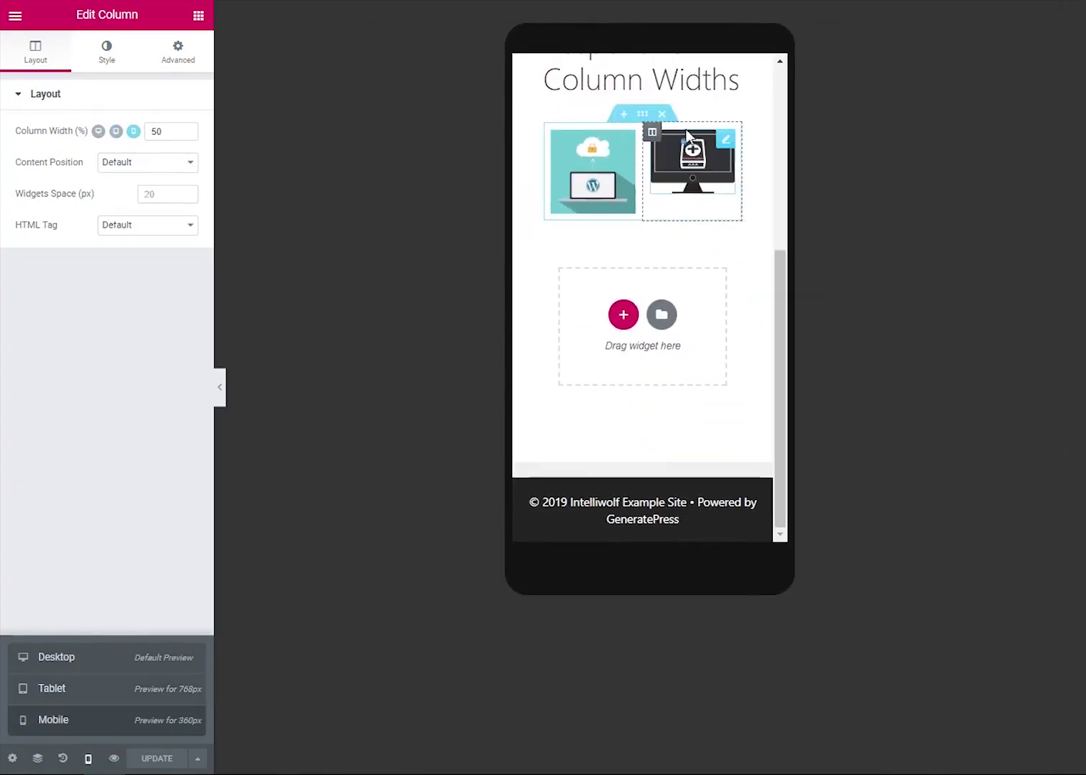
Step: In Tablet mode, set the first column's Column Width to 50%
{"action": "left_click", "coordinate": [64, 691]}
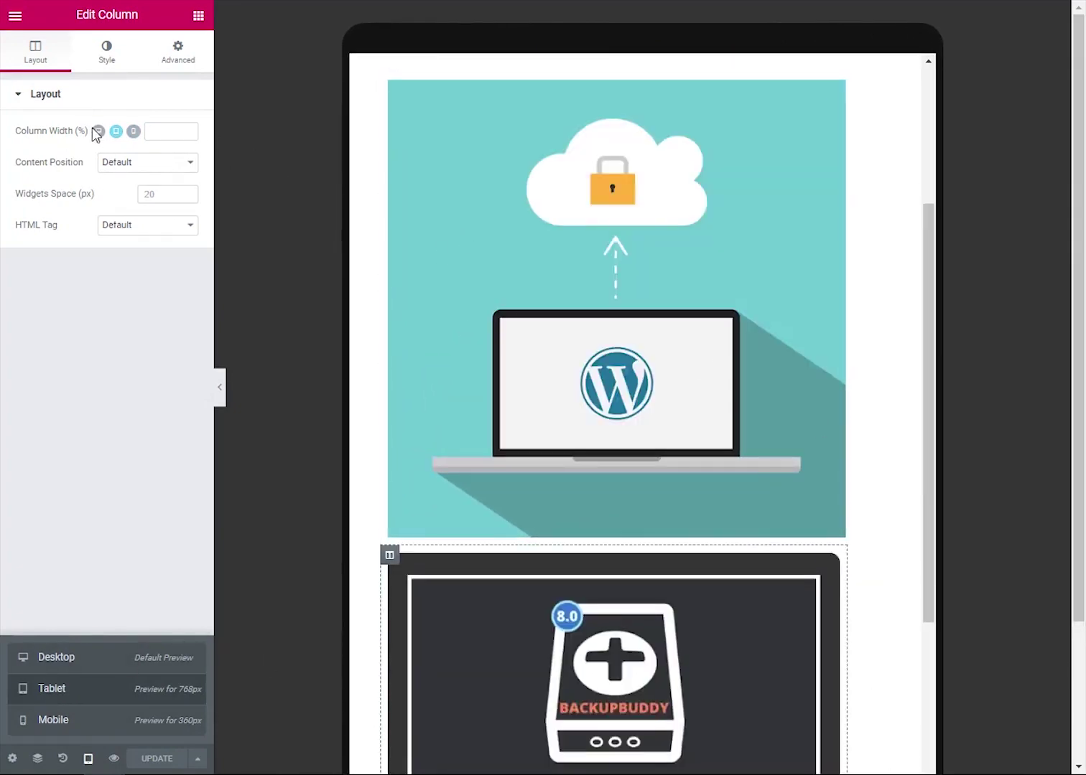
{"action": "key", "text": "ctrl+plus"}
{"action": "key", "text": "ctrl+plus"}
{"action": "key", "text": "ctrl+plus"}
{"action": "key", "text": "ctrl+plus"}
{"action": "key", "text": "ctrl+plus"}
{"action": "left_click", "coordinate": [323, 248]}
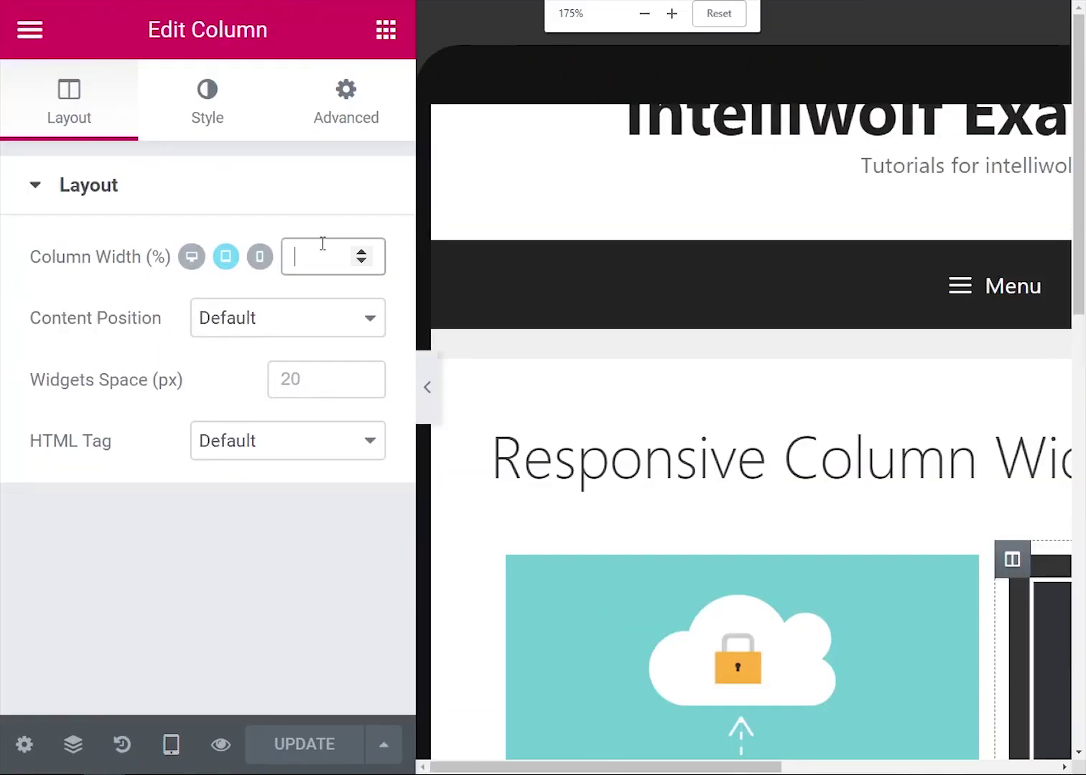
{"action": "type", "text": "50"}
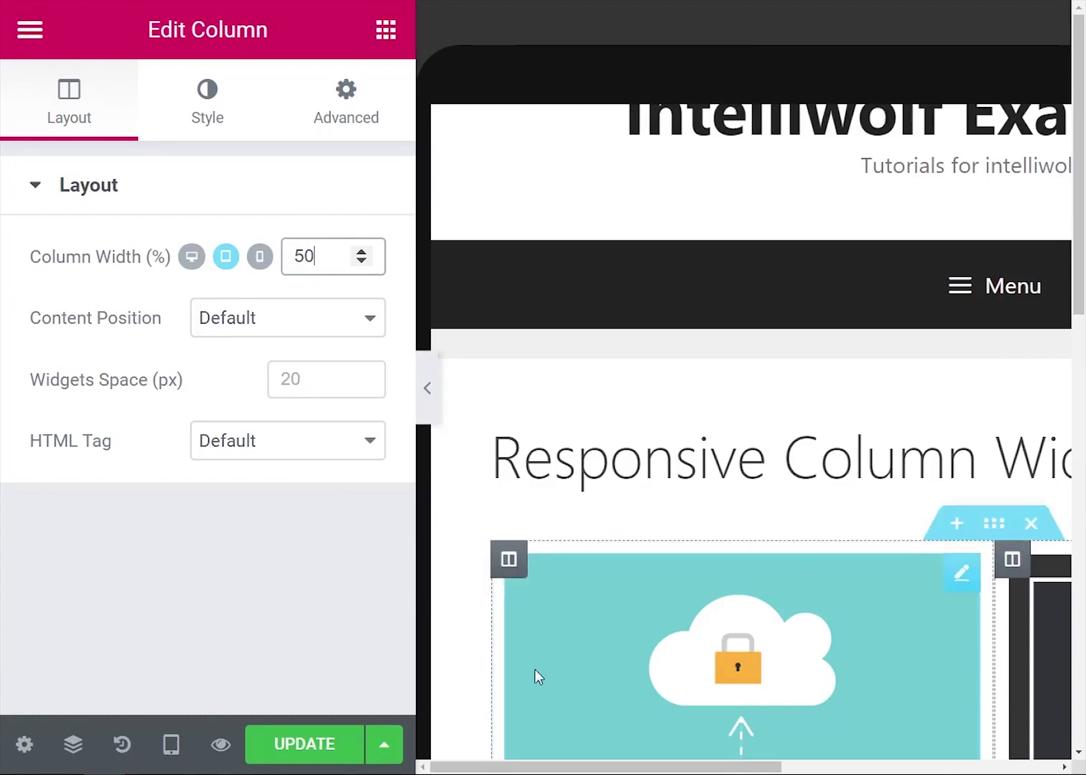
Step: Set the cloud image column's tablet Column Width to 50%
{"action": "left_click", "coordinate": [514, 564]}
{"action": "right_click", "coordinate": [517, 565]}
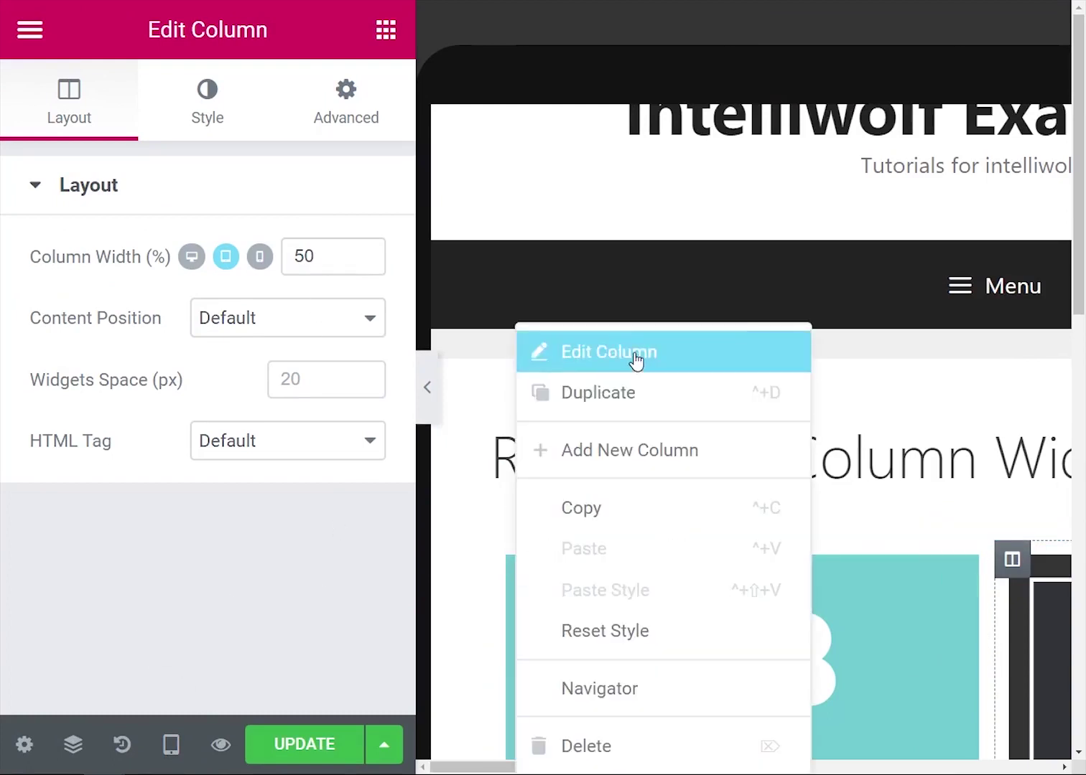
{"action": "left_click", "coordinate": [634, 353]}
{"action": "left_click", "coordinate": [336, 265]}
{"action": "type", "text": "50"}
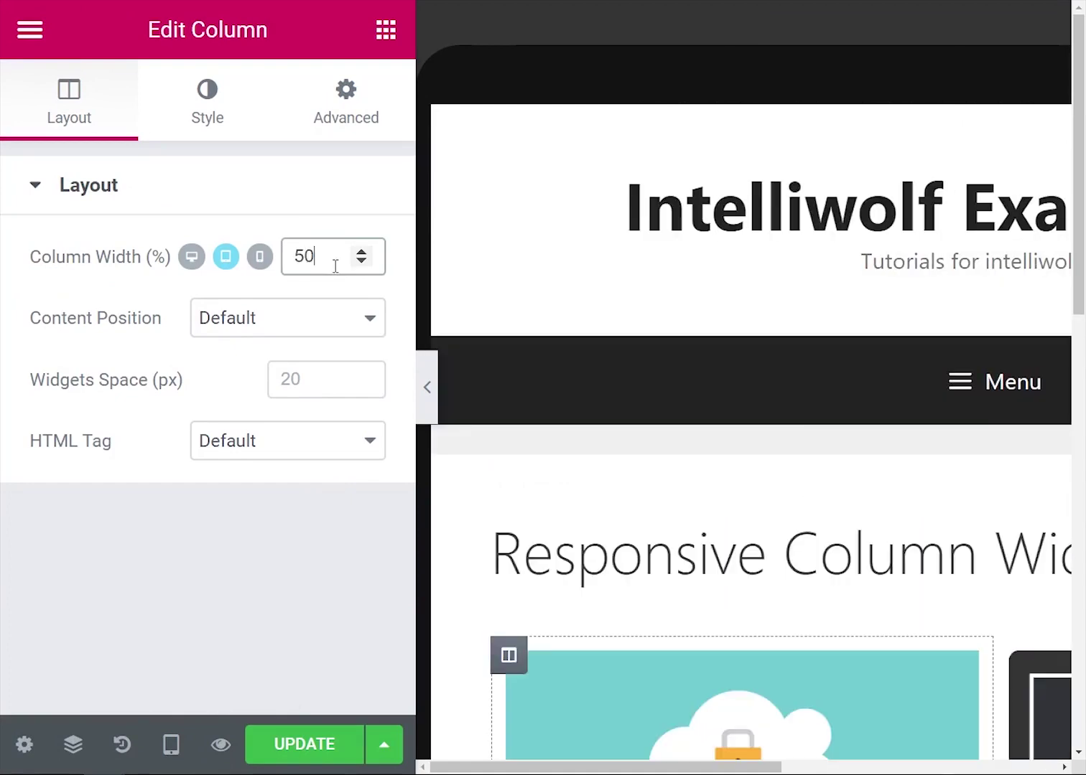
Step: Save the page with Update and reset the editor zoom
{"action": "left_click", "coordinate": [303, 744]}
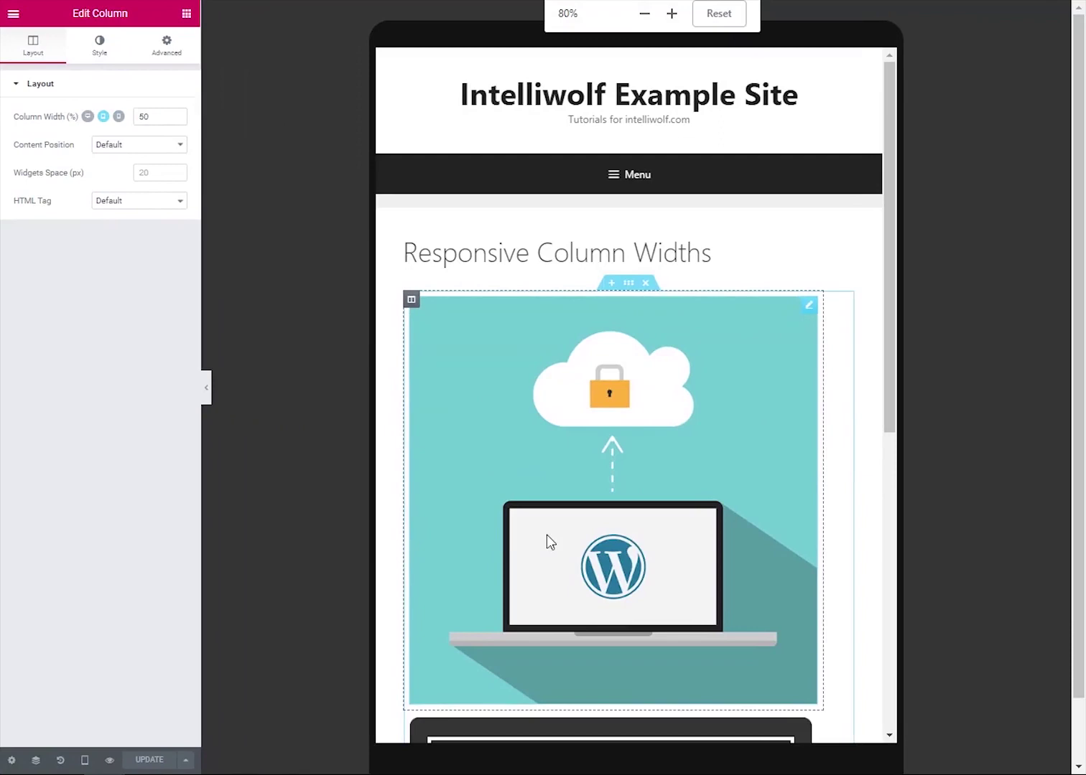
{"action": "key", "text": "ctrl+minus"}
{"action": "key", "text": "ctrl+plus"}
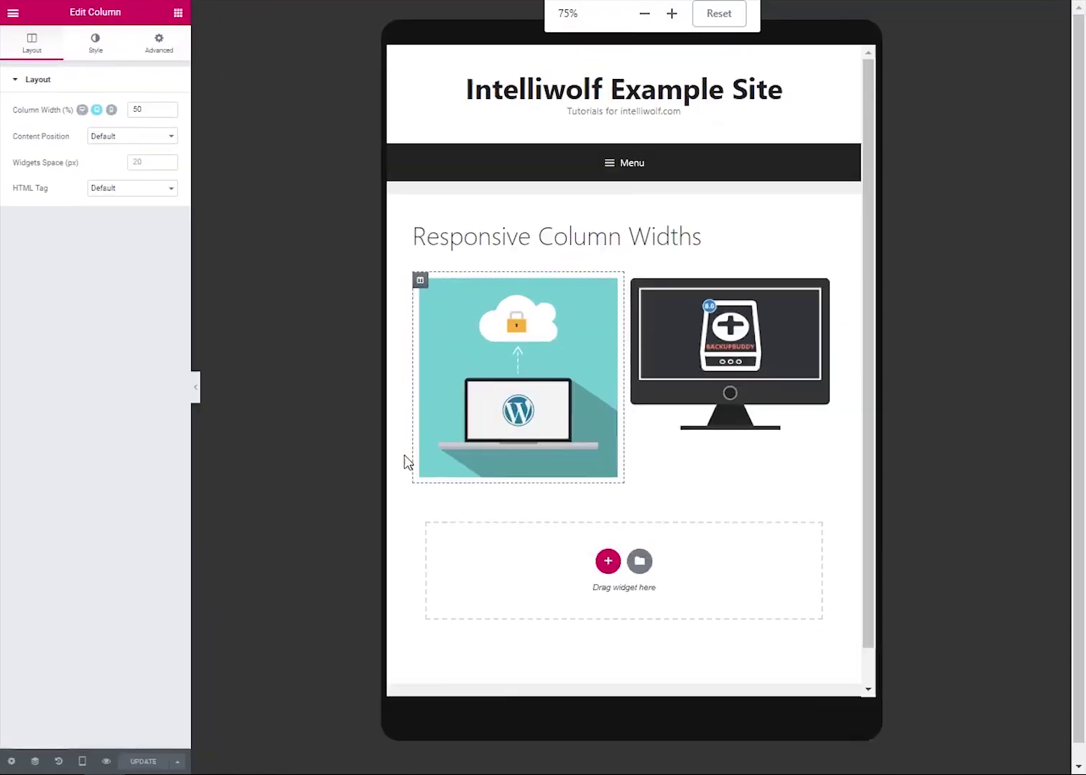
{"action": "key", "text": "ctrl+minus"}
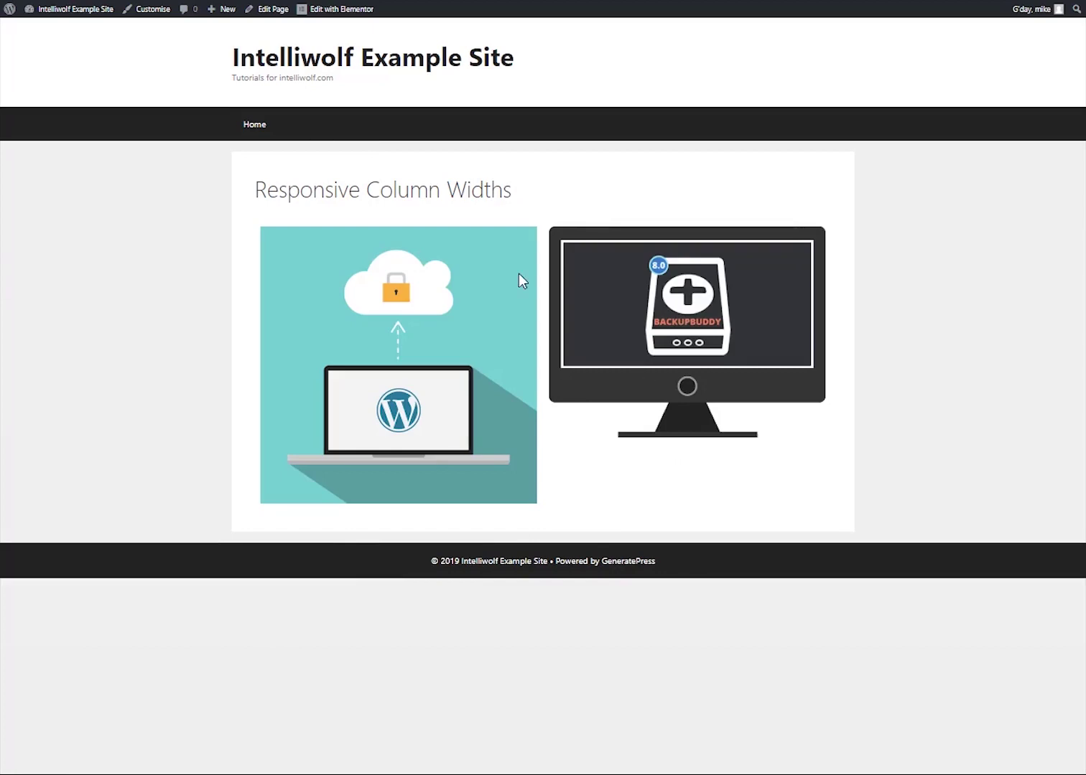
Step: Open Chrome DevTools on the live page via Inspect
{"action": "right_click", "coordinate": [119, 382]}
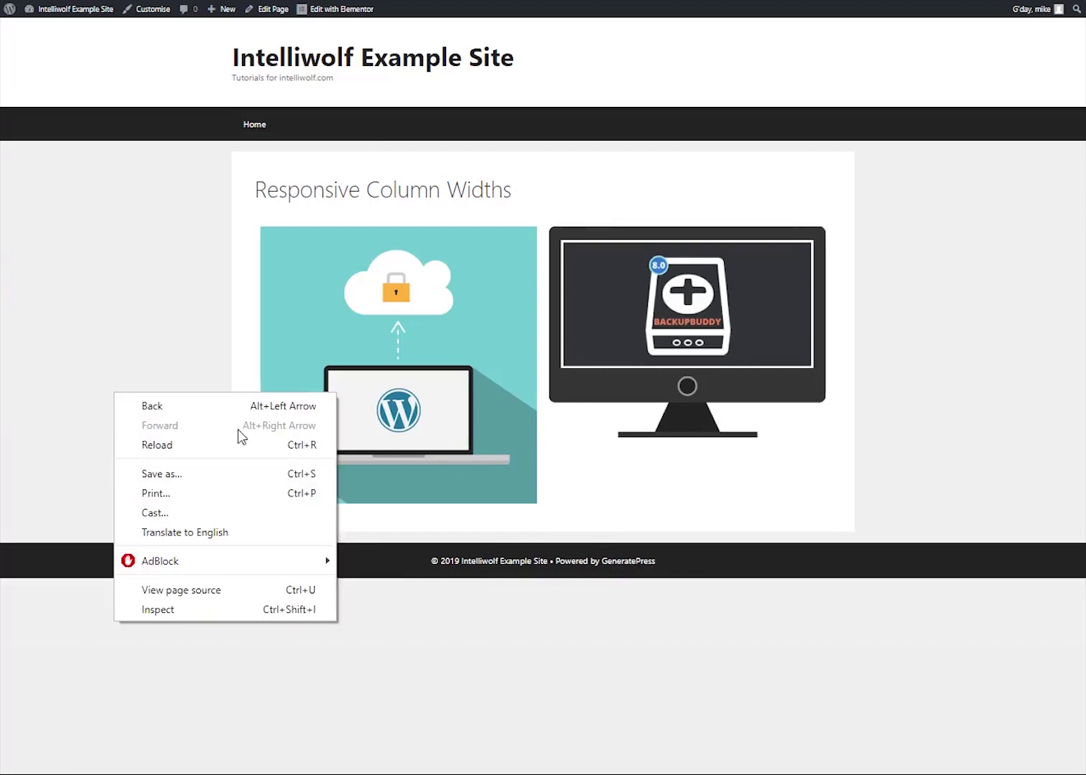
{"action": "left_click", "coordinate": [216, 610]}
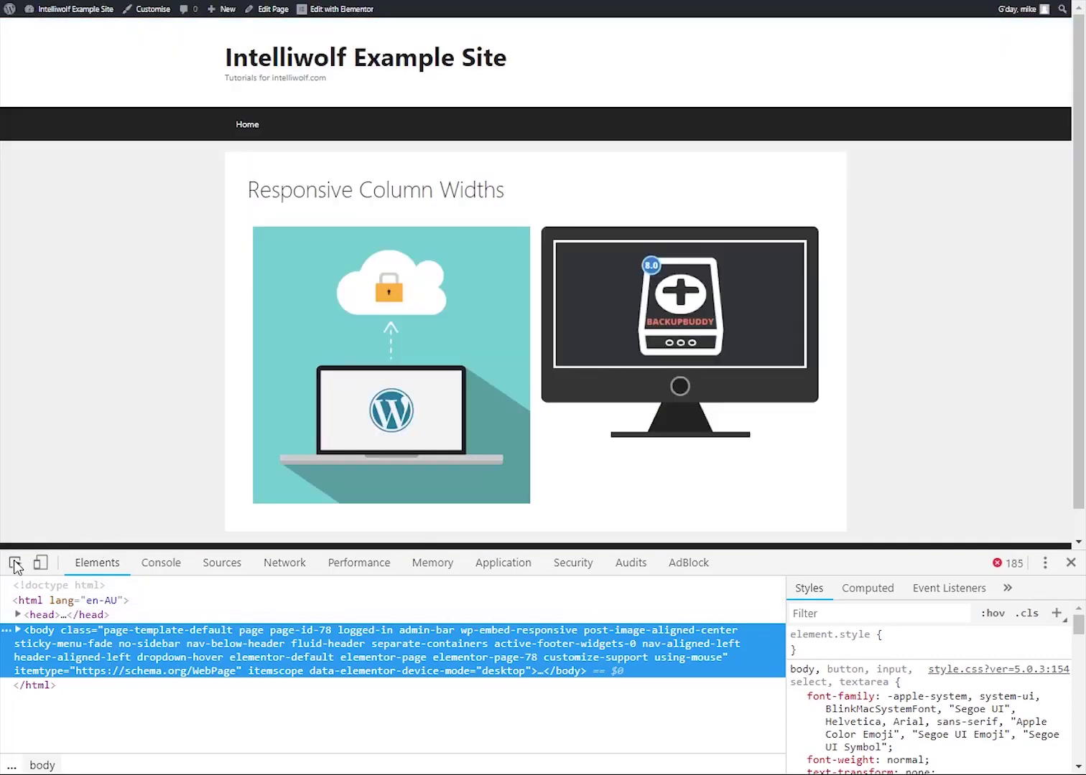
Step: Turn on device emulation and preview the page as an iPad, then a Galaxy S5
{"action": "left_click", "coordinate": [49, 567]}
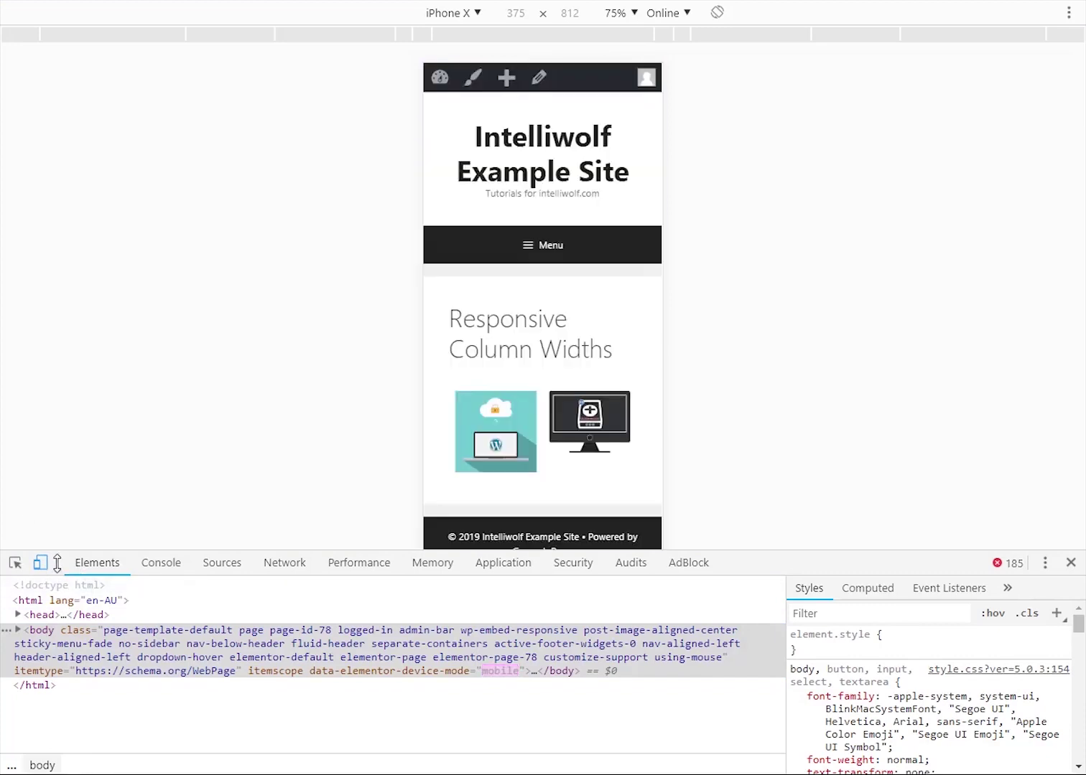
{"action": "left_click", "coordinate": [458, 14]}
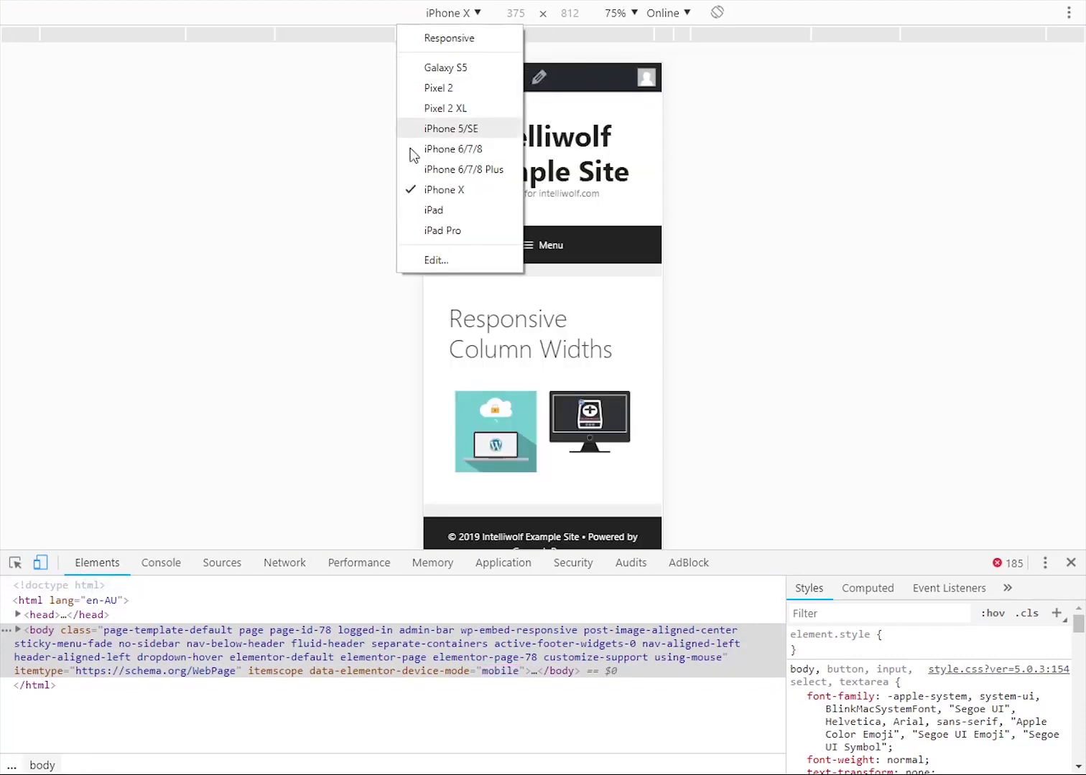
{"action": "left_click", "coordinate": [436, 210]}
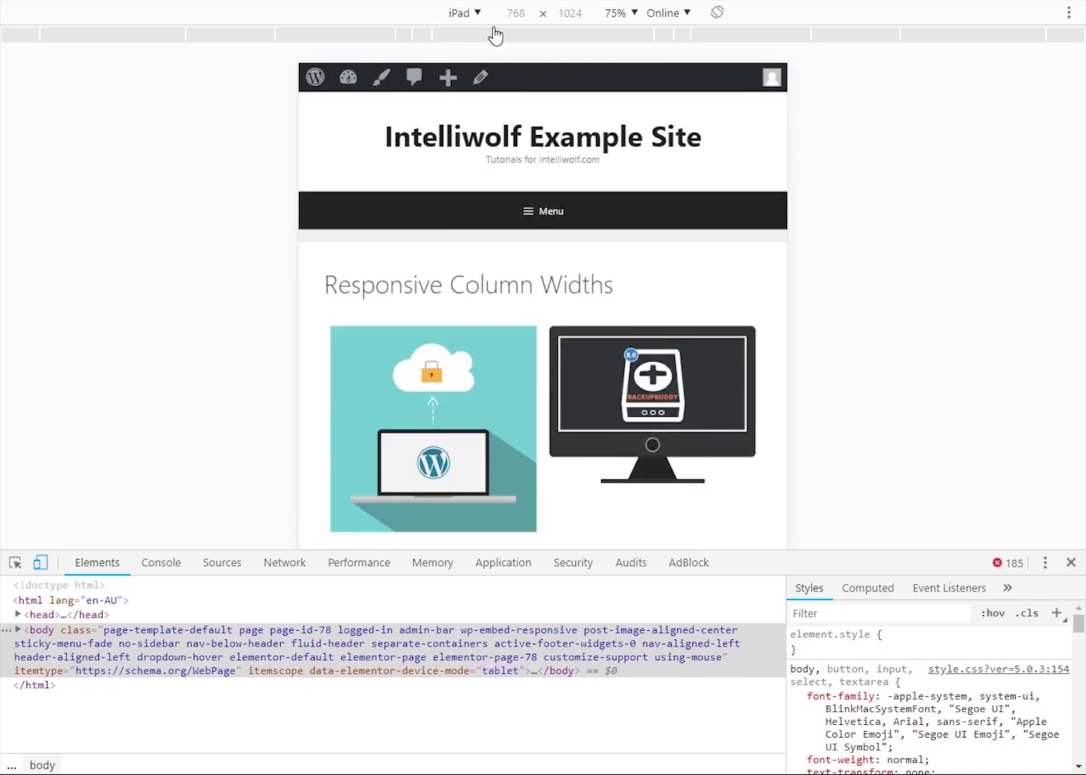
{"action": "left_click", "coordinate": [474, 14]}
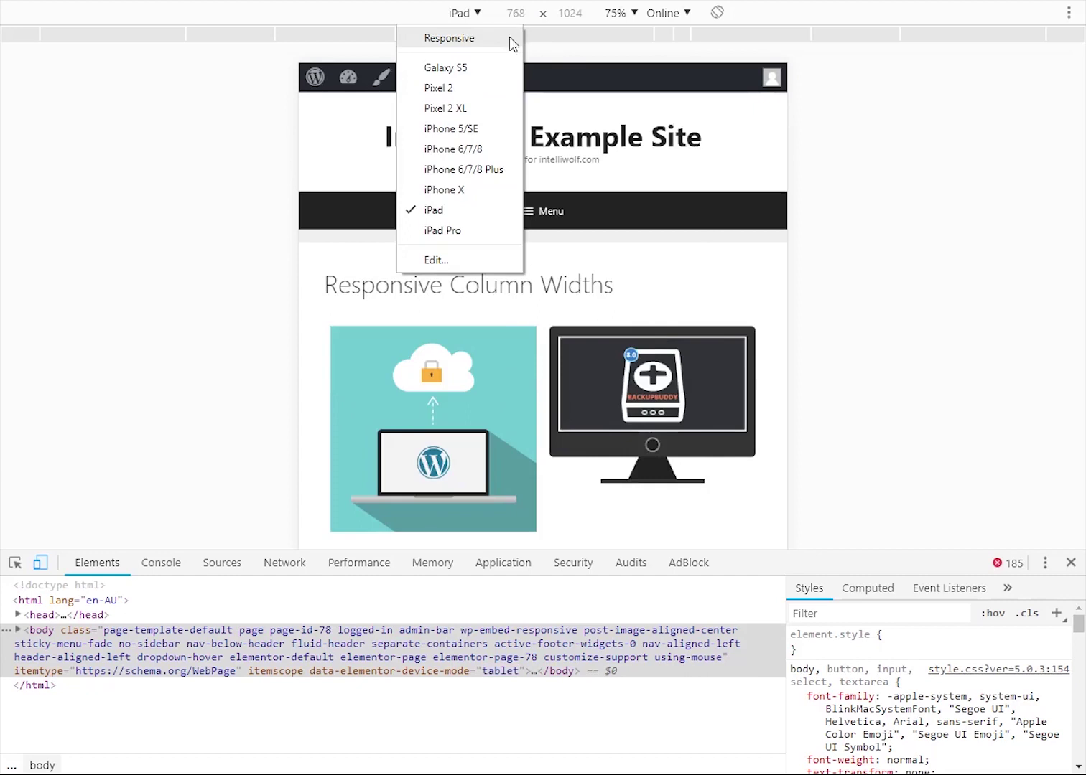
{"action": "left_click", "coordinate": [452, 68]}
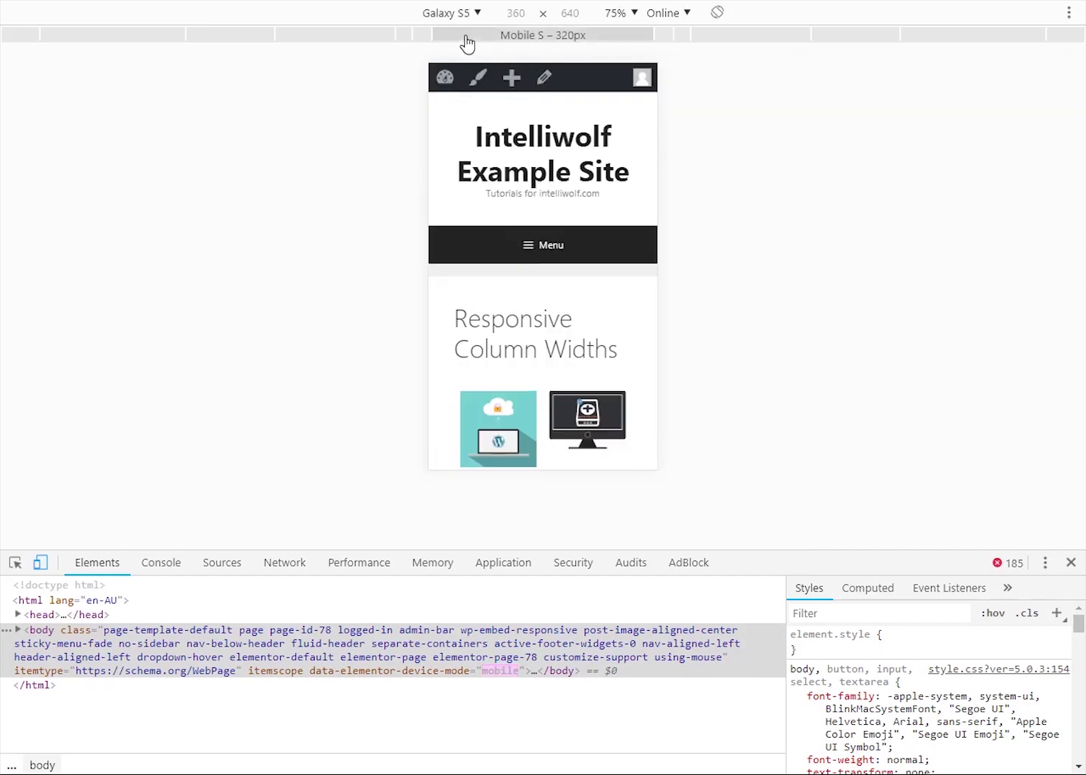
Step: Switch to a Responsive viewport and drag its width from desktop down toward mobile size
{"action": "left_click", "coordinate": [460, 16]}
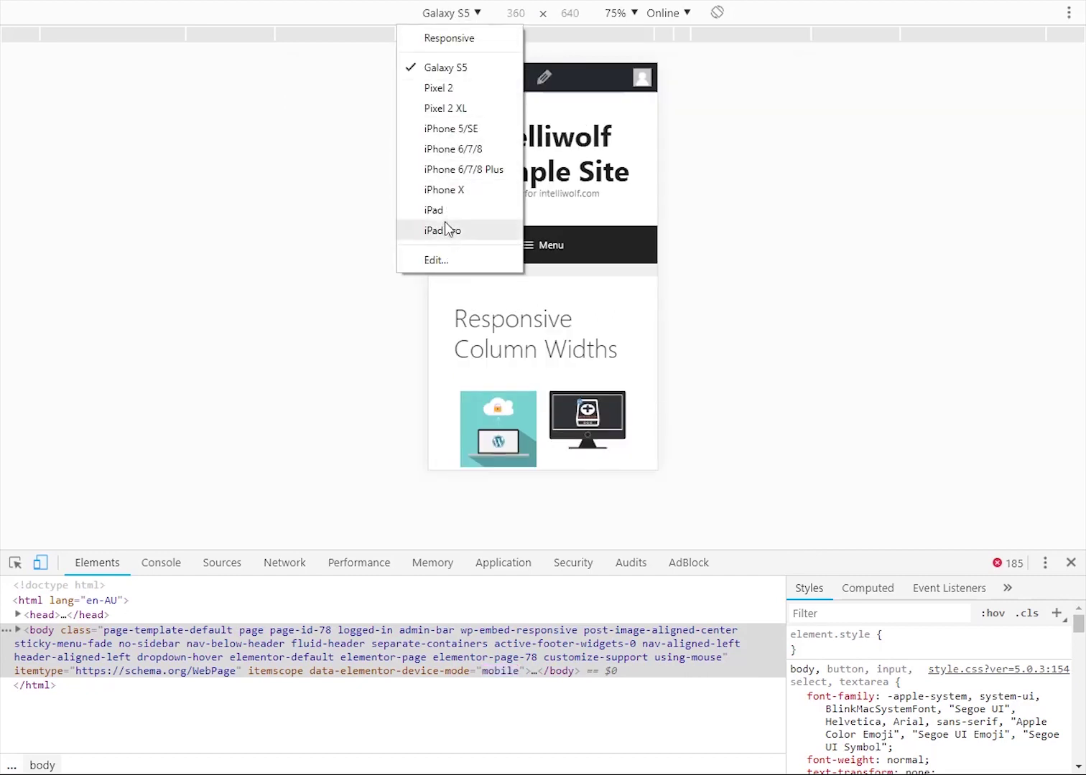
{"action": "left_click", "coordinate": [435, 38]}
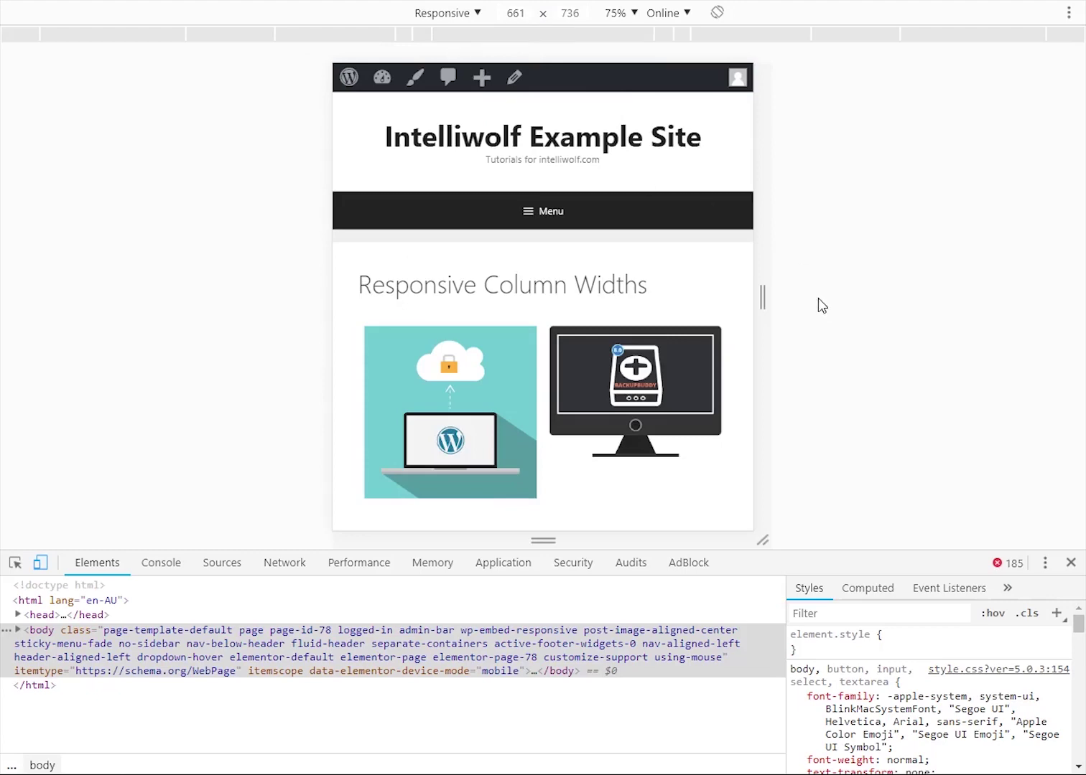
{"action": "left_click_drag", "start_coordinate": [758, 292], "coordinate": [875, 296]}
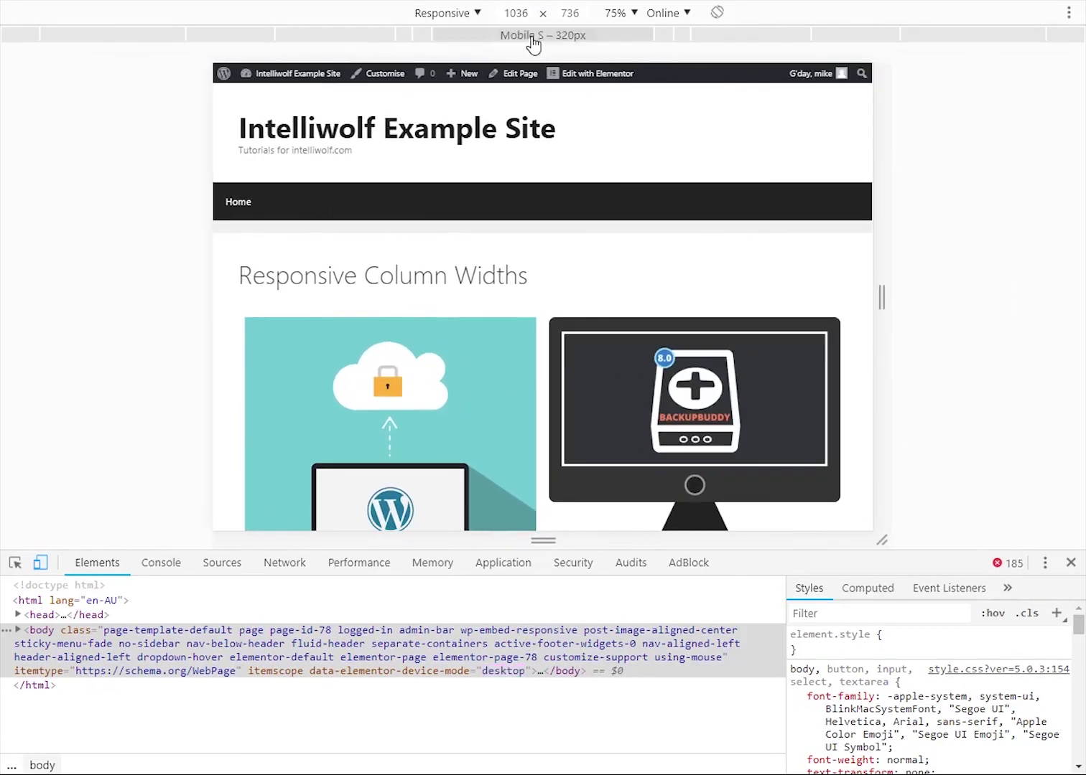
{"action": "left_click_drag", "start_coordinate": [887, 275], "coordinate": [848, 286]}
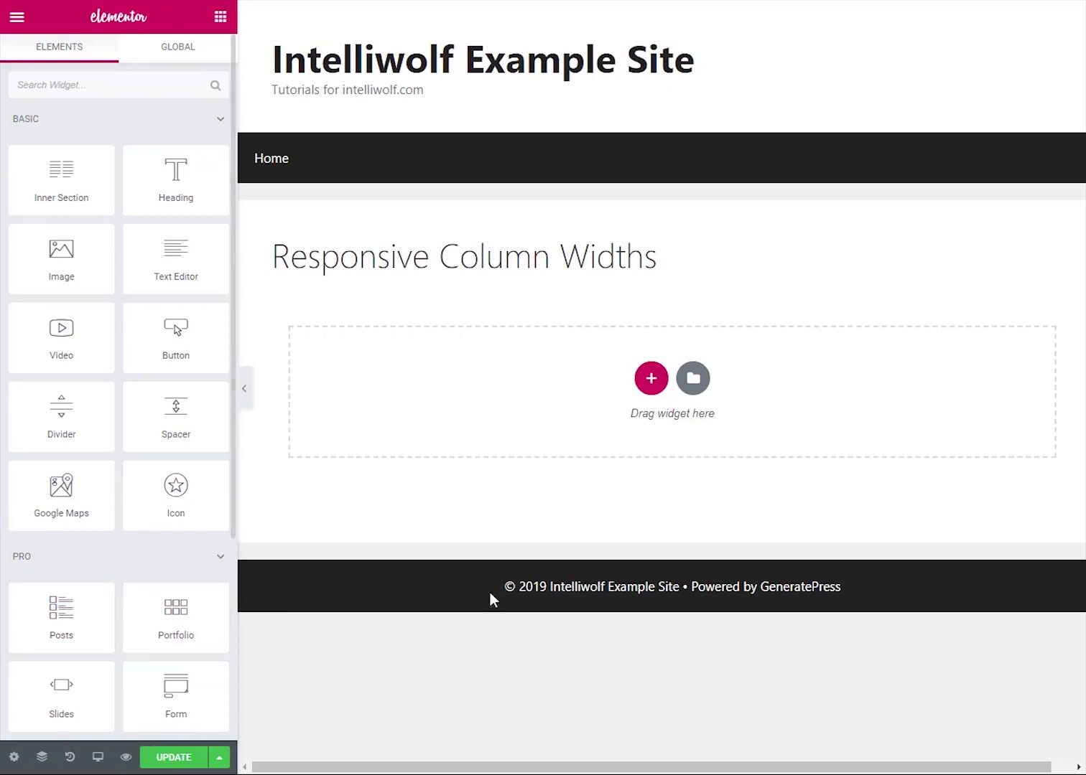
Step: Add a 33/33/33 three-column section below the heading
{"action": "left_click", "coordinate": [651, 378]}
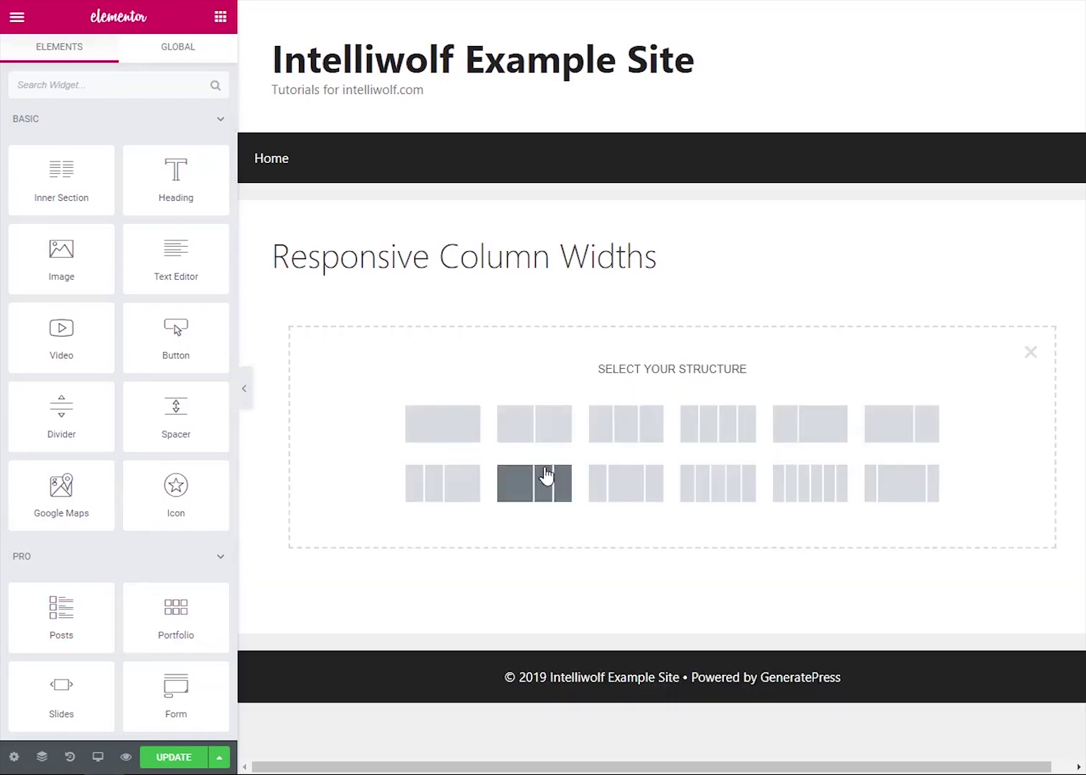
{"action": "left_click", "coordinate": [646, 435]}
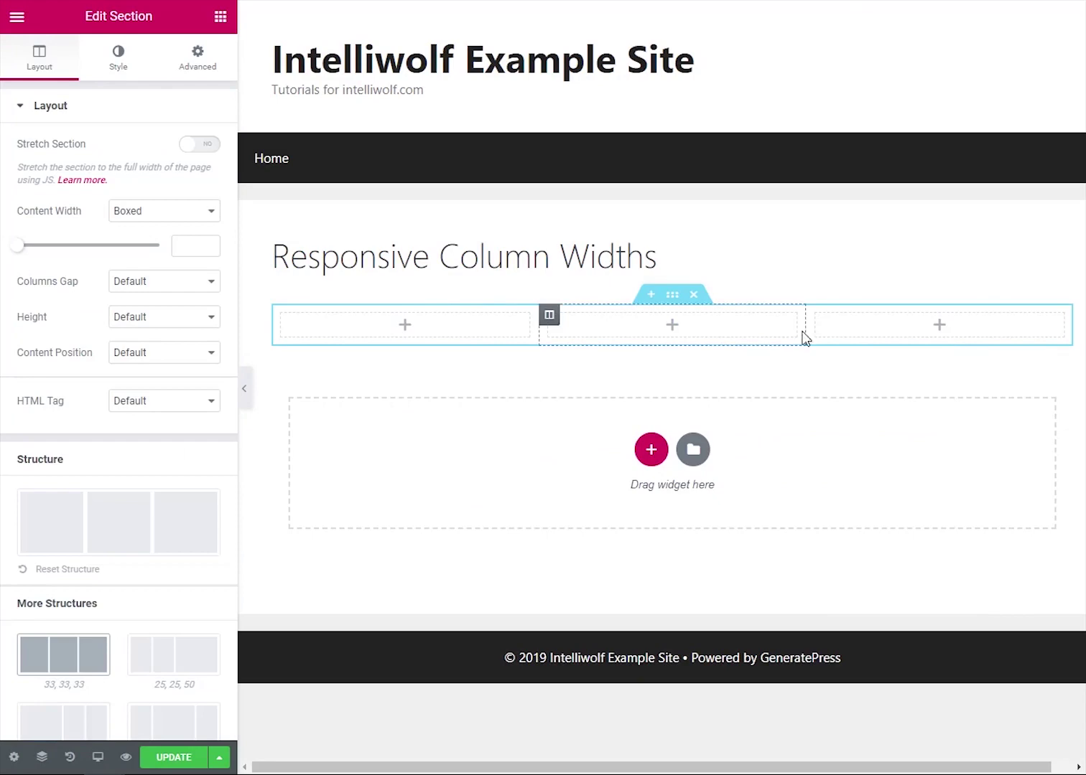
Step: Insert the model.jpg photo into the first column with an Image widget
{"action": "left_click", "coordinate": [412, 319]}
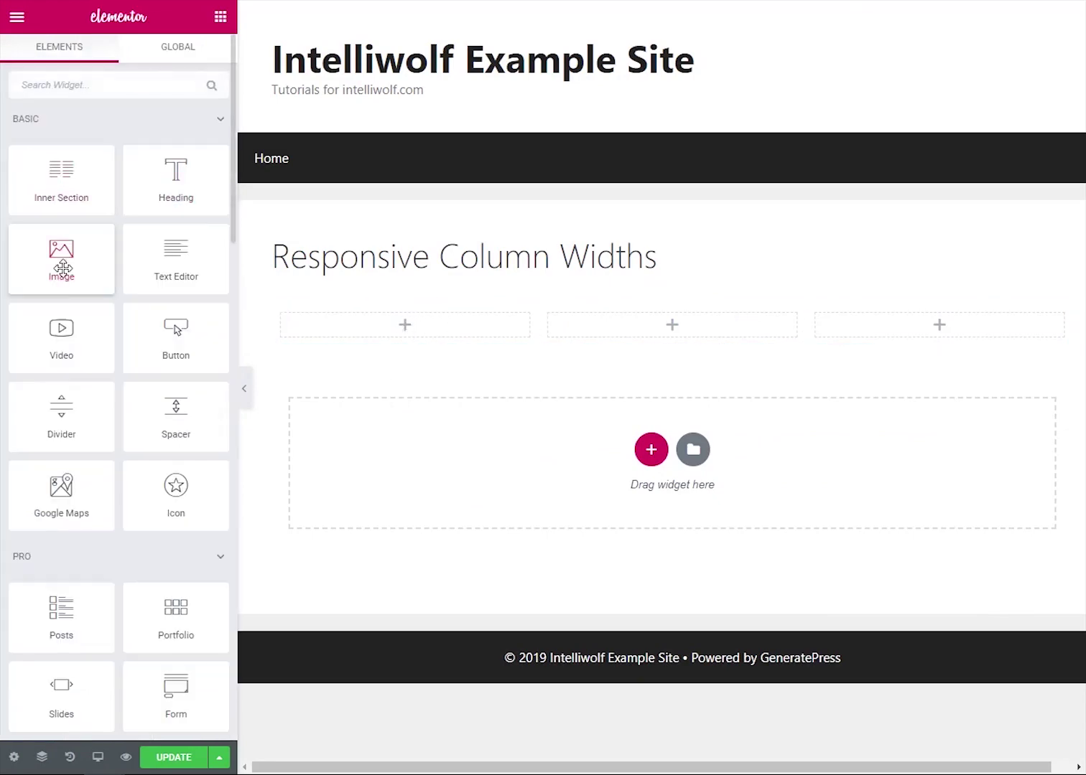
{"action": "left_click_drag", "start_coordinate": [61, 255], "coordinate": [424, 337]}
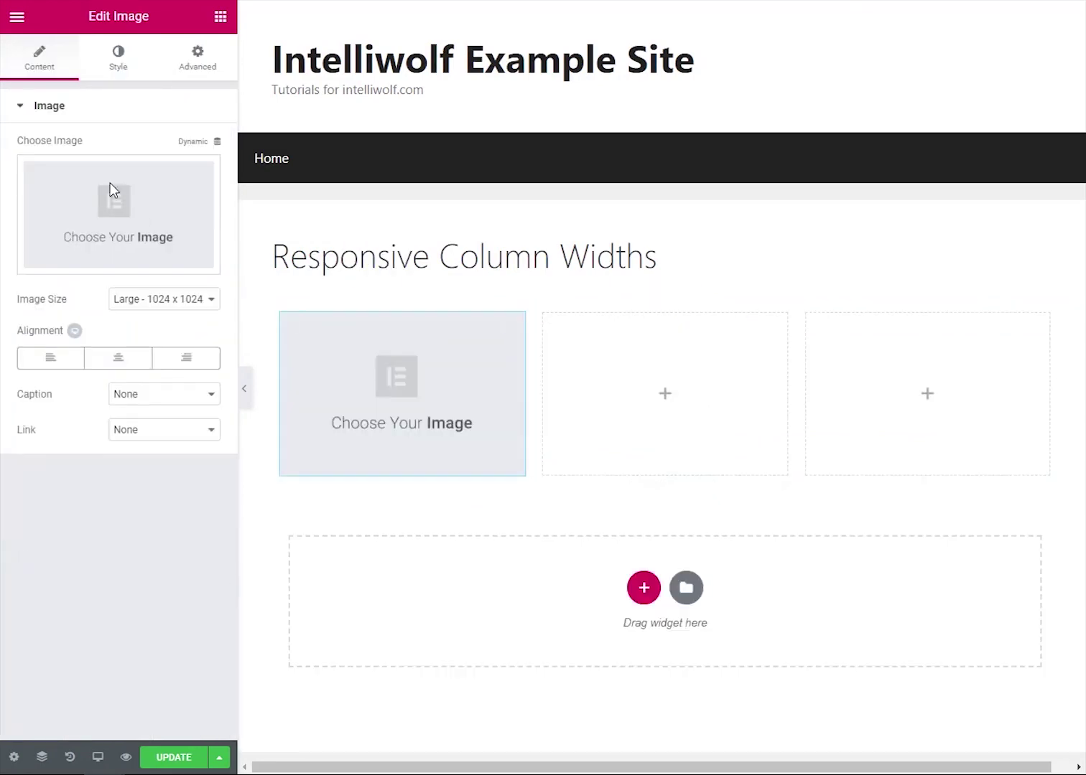
{"action": "left_click", "coordinate": [109, 189]}
{"action": "left_click", "coordinate": [137, 216]}
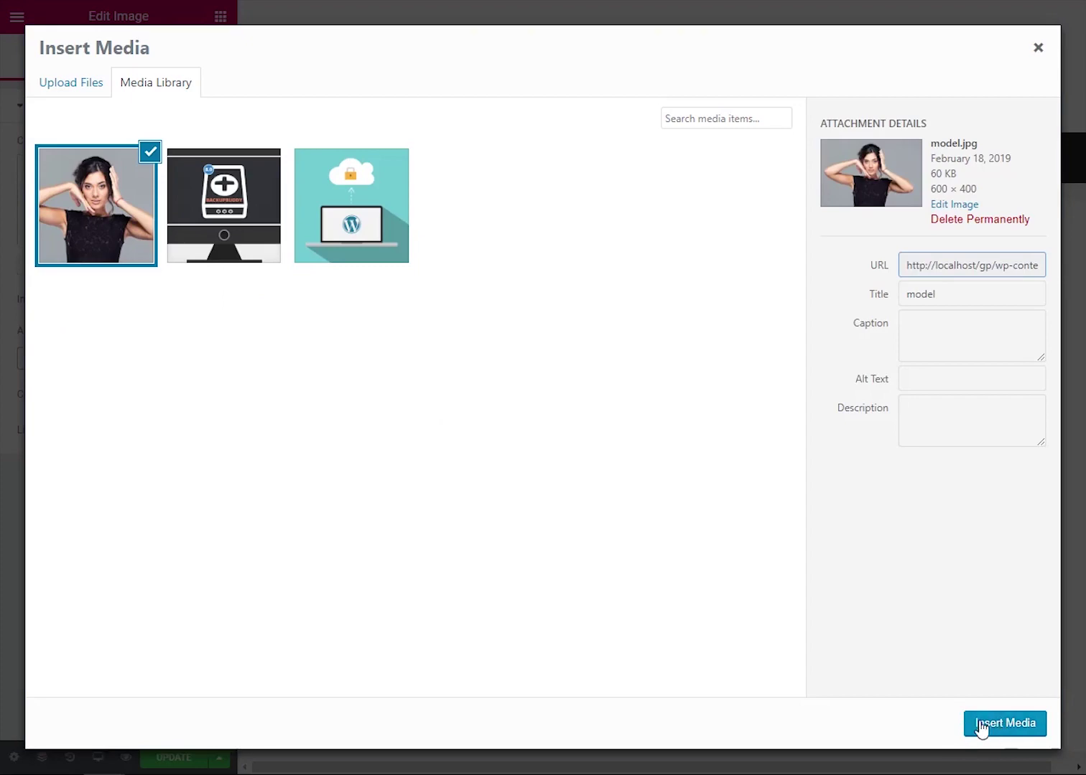
{"action": "left_click", "coordinate": [983, 724]}
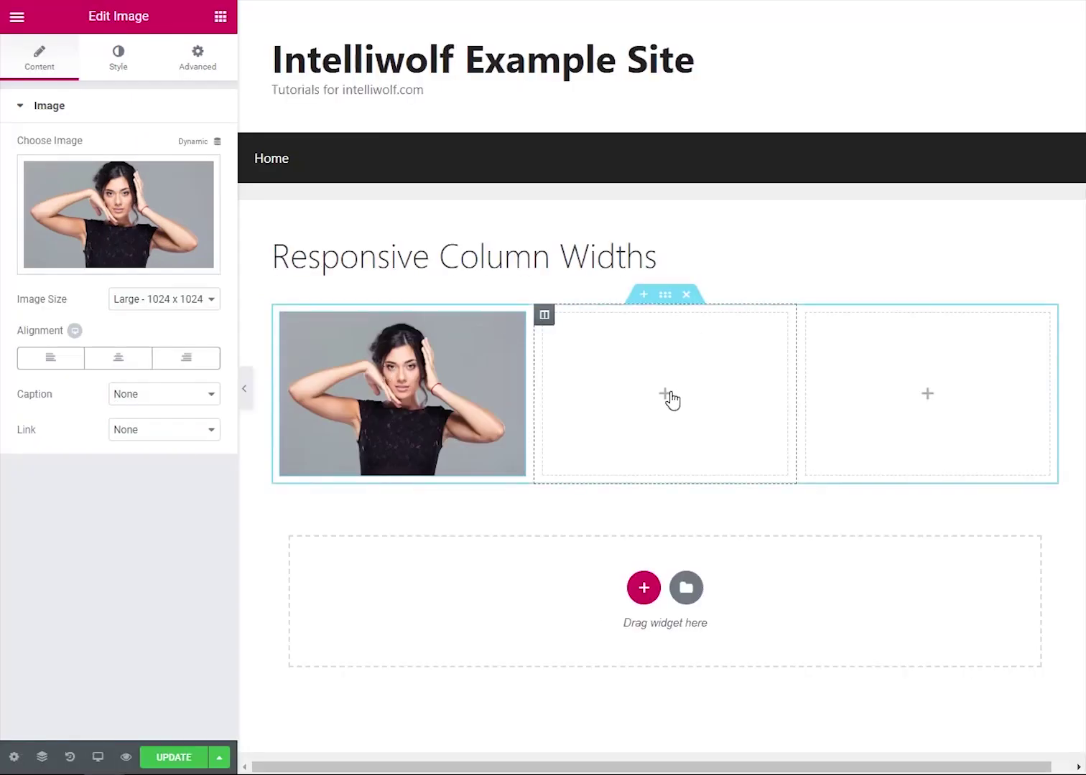
Step: Insert the BackupBuddy image into the second column
{"action": "left_click", "coordinate": [671, 400]}
{"action": "left_click_drag", "start_coordinate": [57, 265], "coordinate": [662, 423]}
{"action": "left_click", "coordinate": [90, 218]}
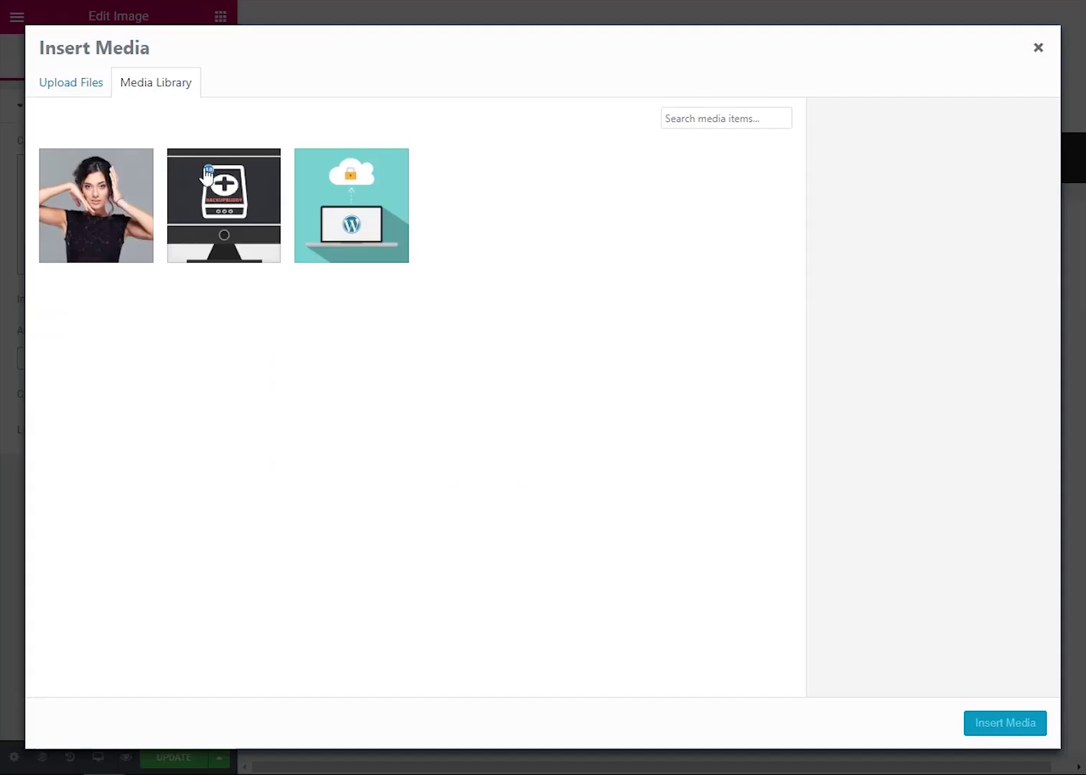
{"action": "left_click", "coordinate": [207, 175]}
{"action": "left_click", "coordinate": [1004, 726]}
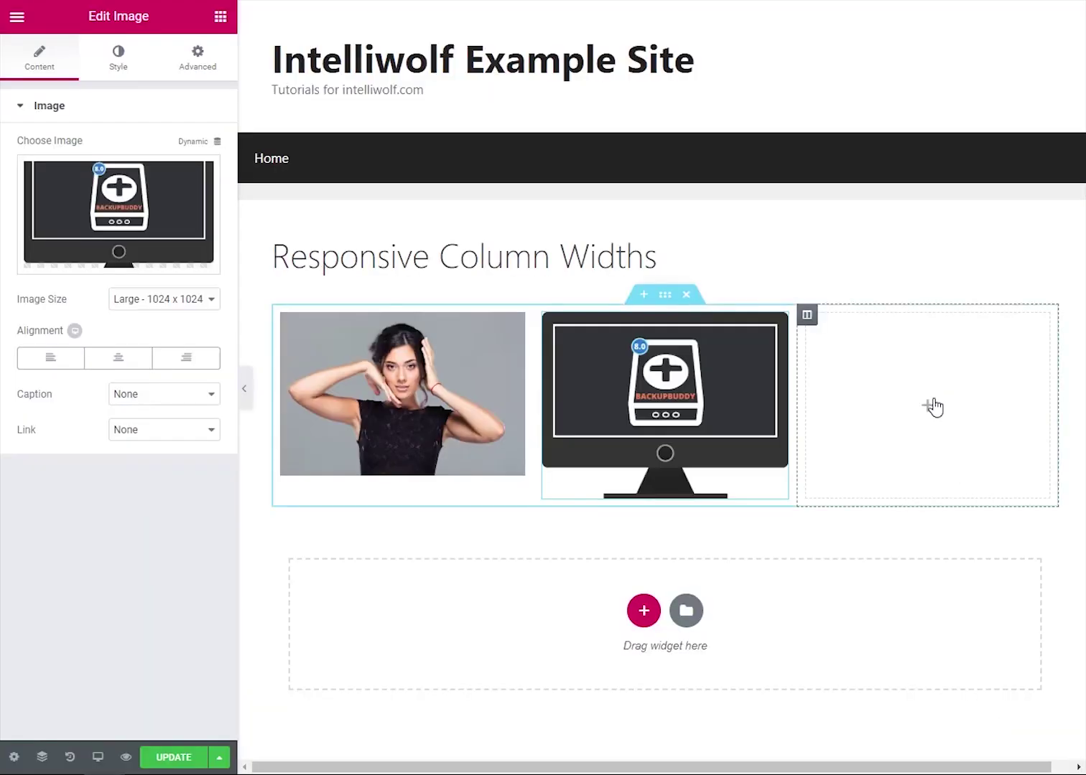
Step: Insert the cloud-and-laptop image into the third column
{"action": "left_click", "coordinate": [933, 407]}
{"action": "left_click_drag", "start_coordinate": [61, 255], "coordinate": [939, 411]}
{"action": "left_click", "coordinate": [134, 240]}
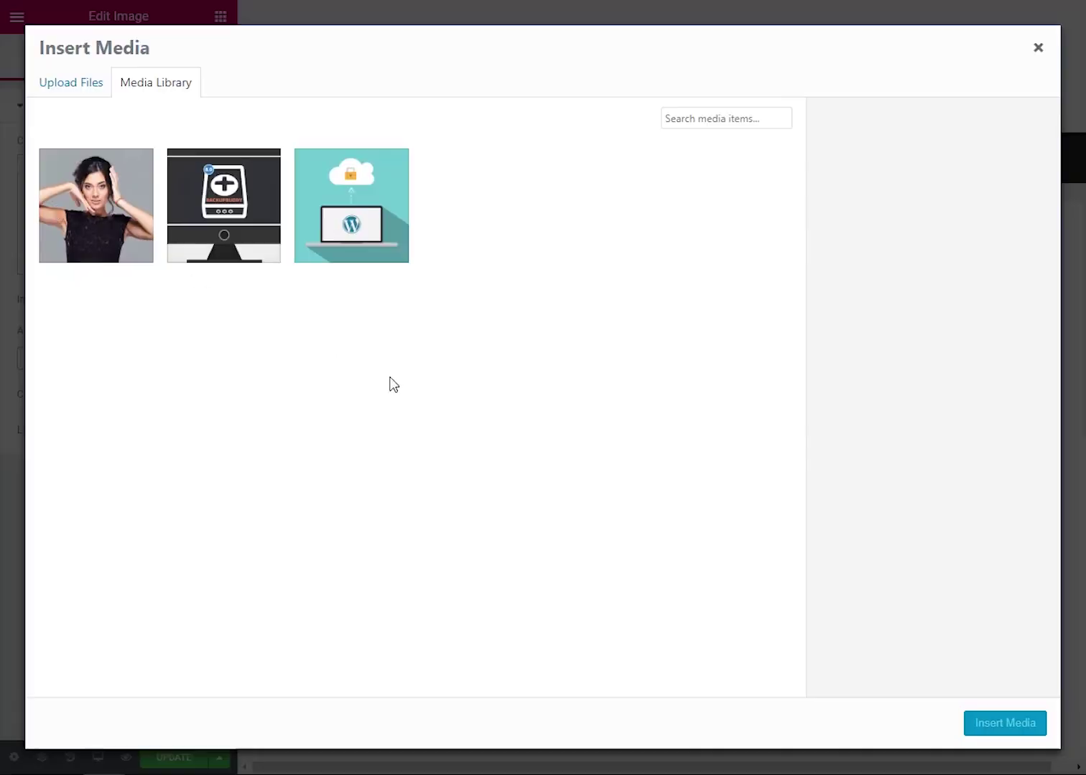
{"action": "left_click", "coordinate": [378, 219]}
{"action": "left_click", "coordinate": [976, 721]}
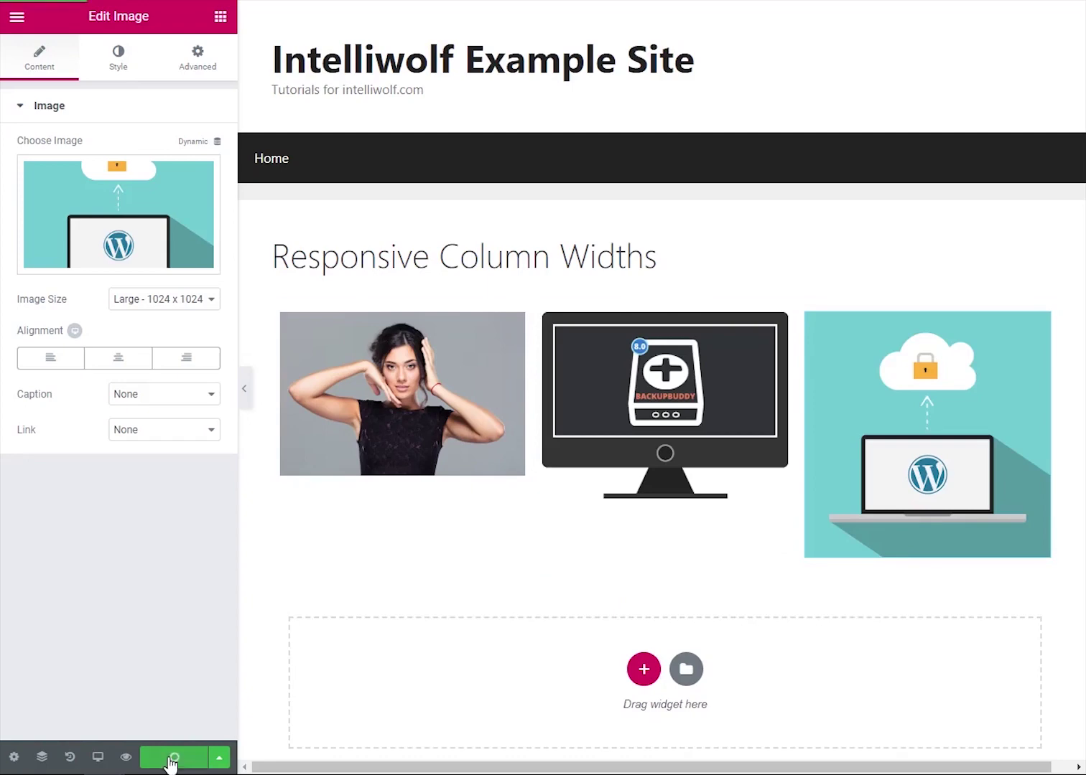
Step: Compare the Tablet, Mobile and Desktop previews, finishing on Tablet
{"action": "left_click", "coordinate": [98, 757]}
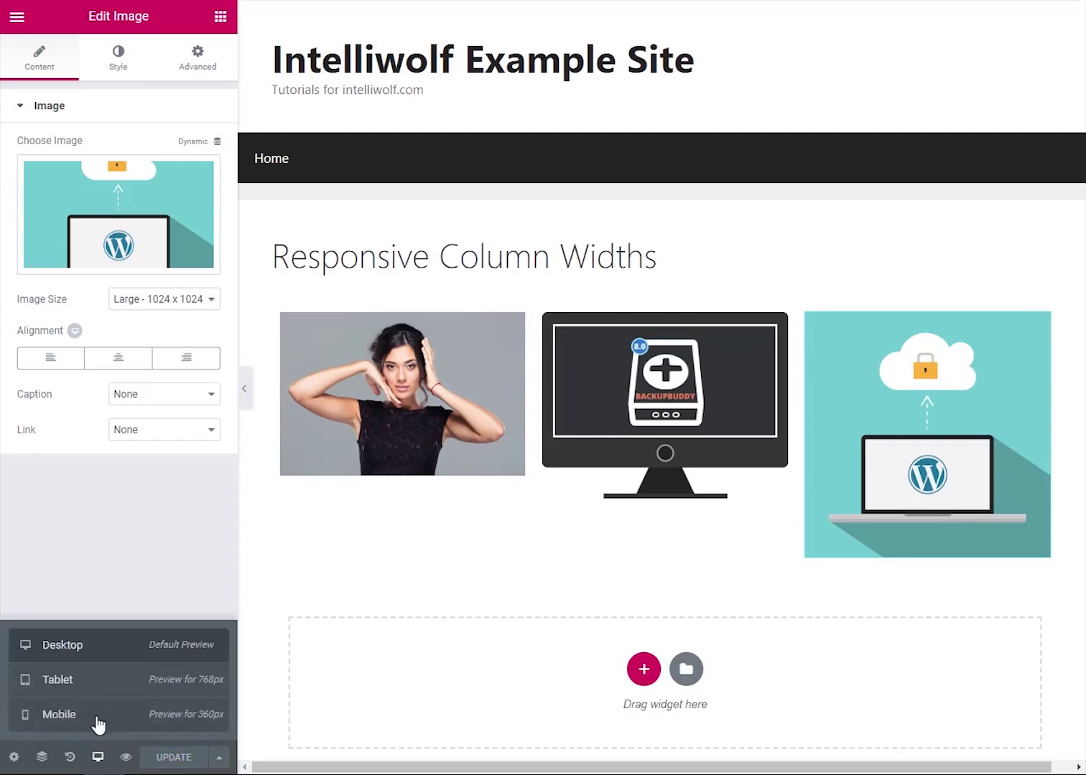
{"action": "left_click", "coordinate": [92, 692]}
{"action": "left_click", "coordinate": [92, 724]}
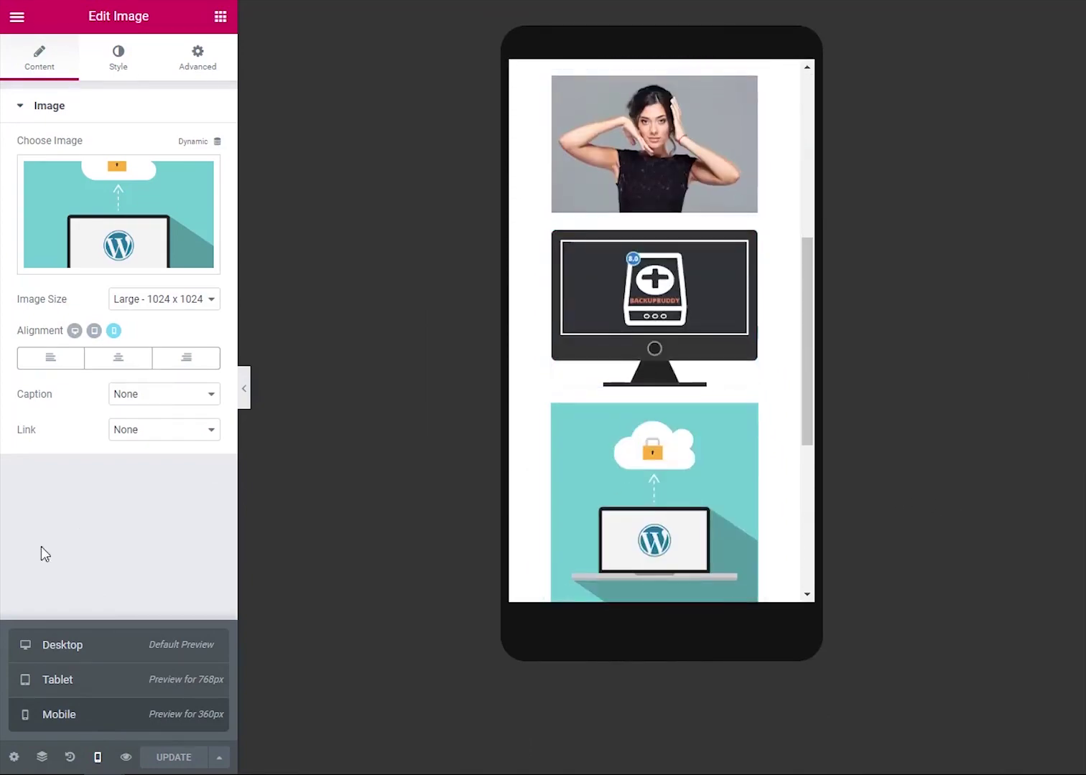
{"action": "left_click", "coordinate": [84, 681]}
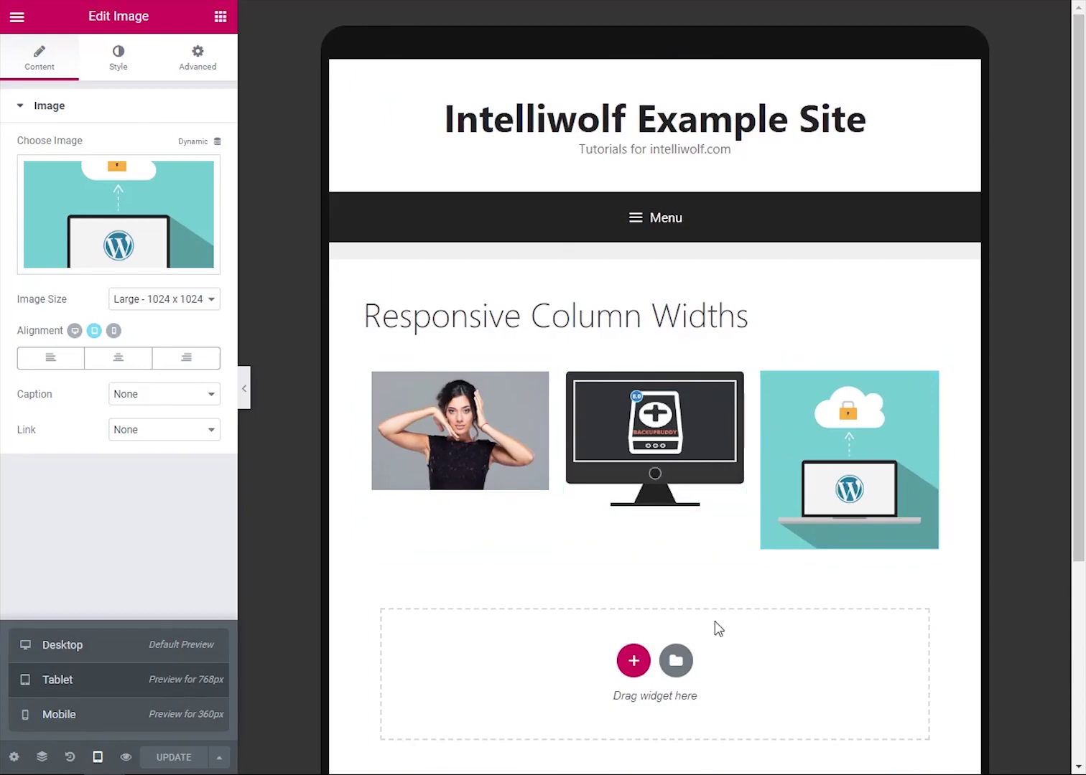
{"action": "left_click", "coordinate": [144, 650]}
{"action": "left_click", "coordinate": [176, 681]}
Step: Set the portrait column's tablet Column Width to 100%
{"action": "left_click", "coordinate": [373, 374]}
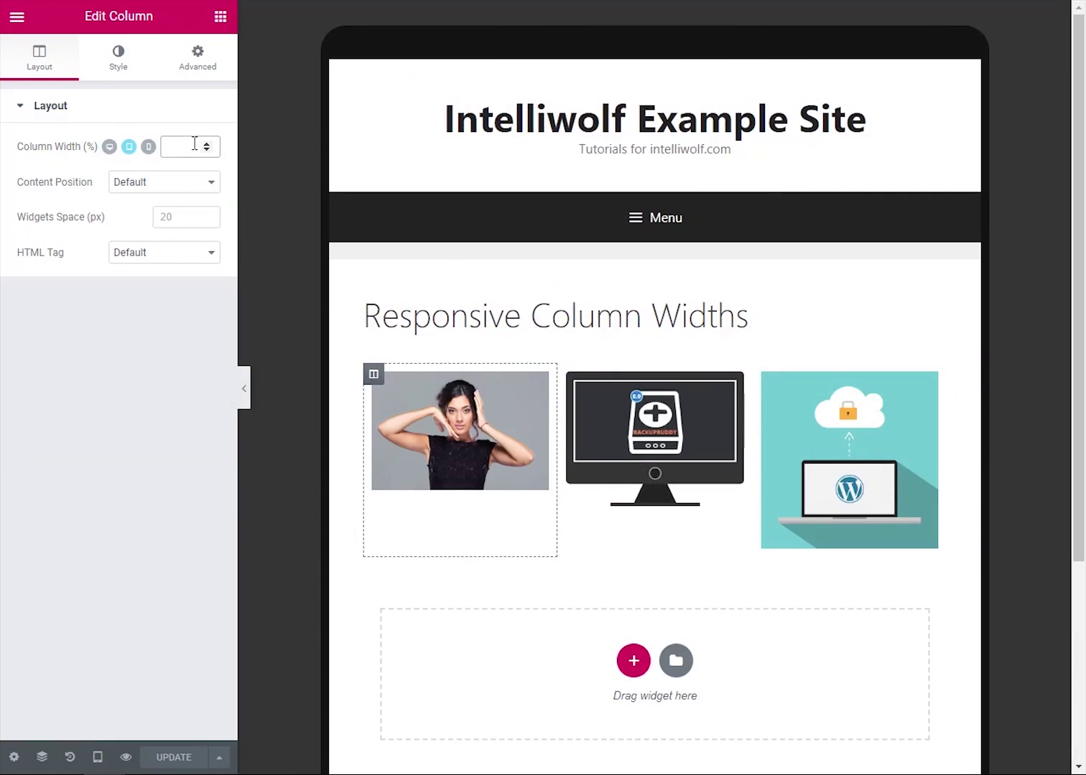
{"action": "key", "text": "ctrl+plus"}
{"action": "key", "text": "ctrl+plus"}
{"action": "key", "text": "ctrl+plus"}
{"action": "key", "text": "ctrl+plus"}
{"action": "key", "text": "ctrl+plus"}
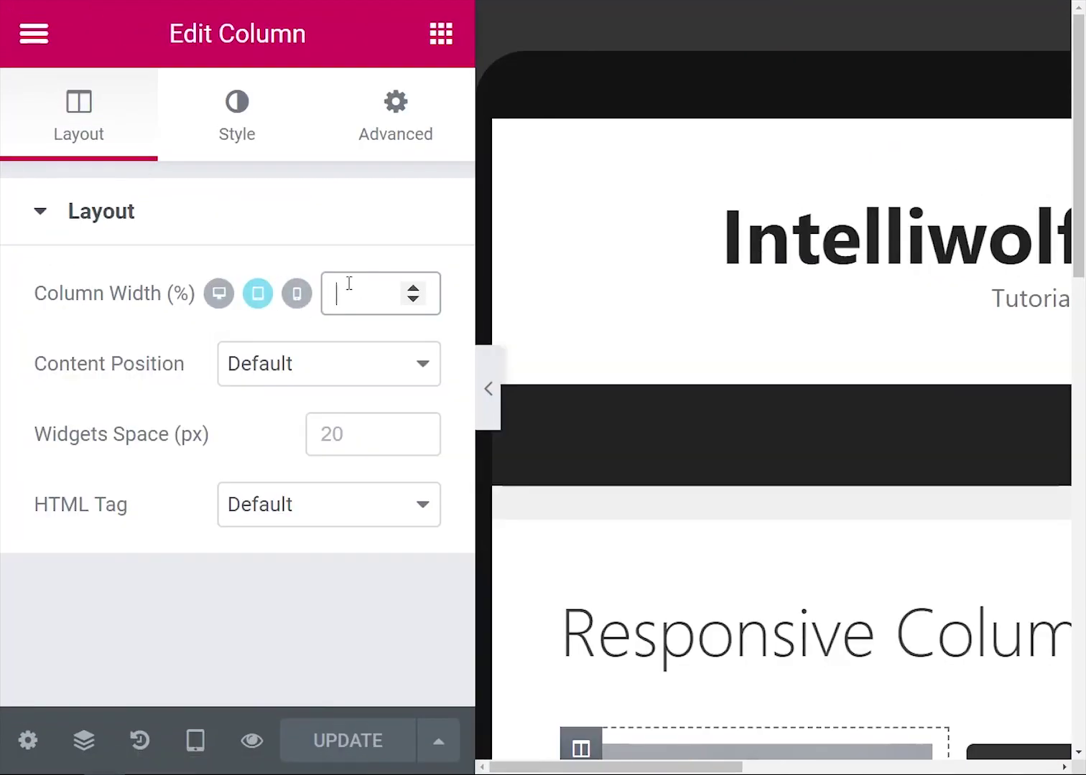
{"action": "scroll", "coordinate": [923, 391], "scroll_direction": "down", "scroll_amount": 5}
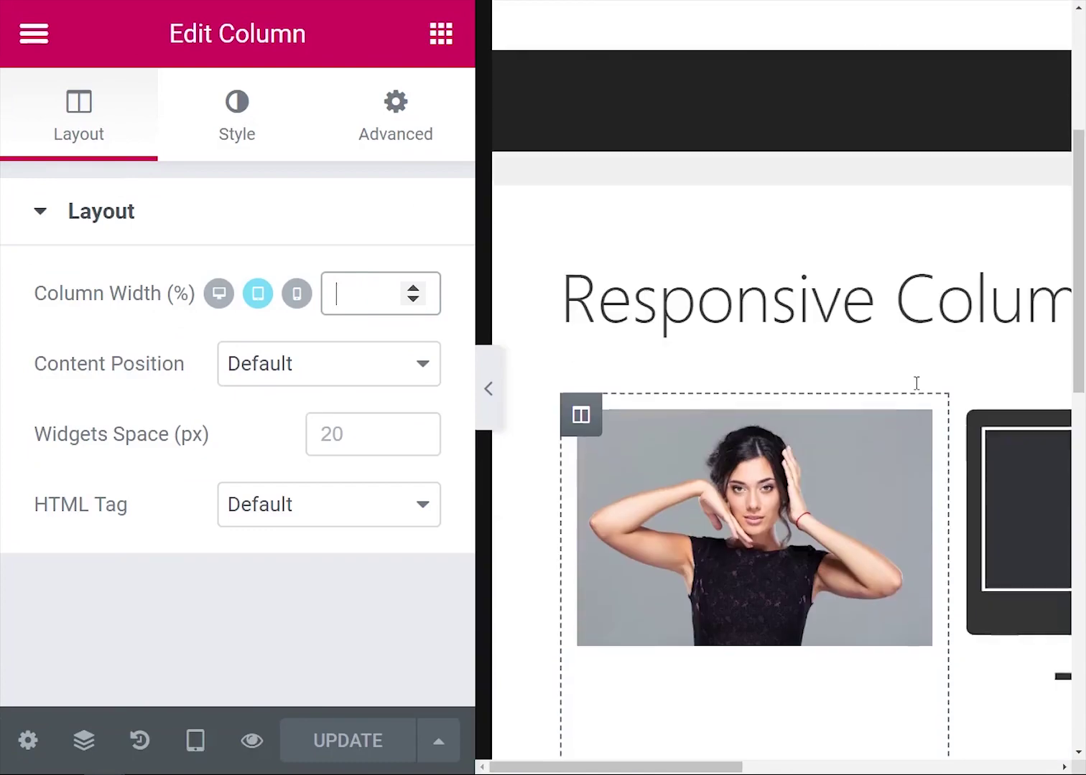
{"action": "left_click", "coordinate": [349, 294]}
{"action": "type", "text": "100"}
{"action": "key", "text": "ctrl+minus"}
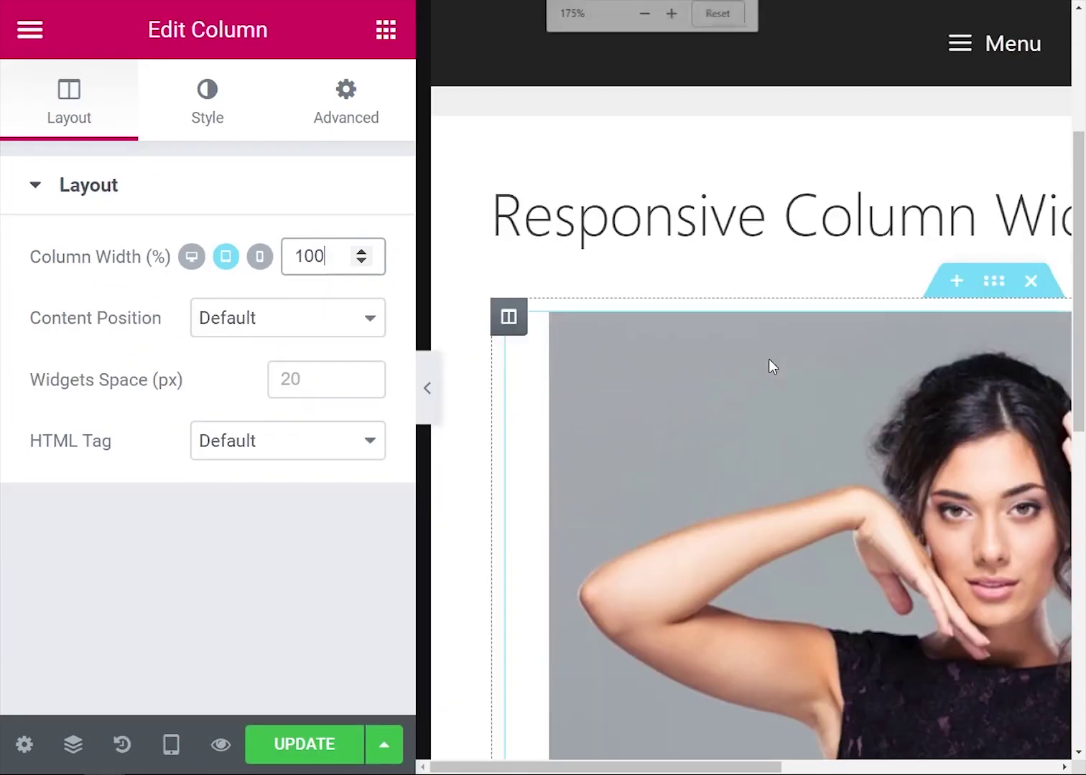
{"action": "scroll", "coordinate": [758, 363], "scroll_direction": "down", "scroll_amount": 3}
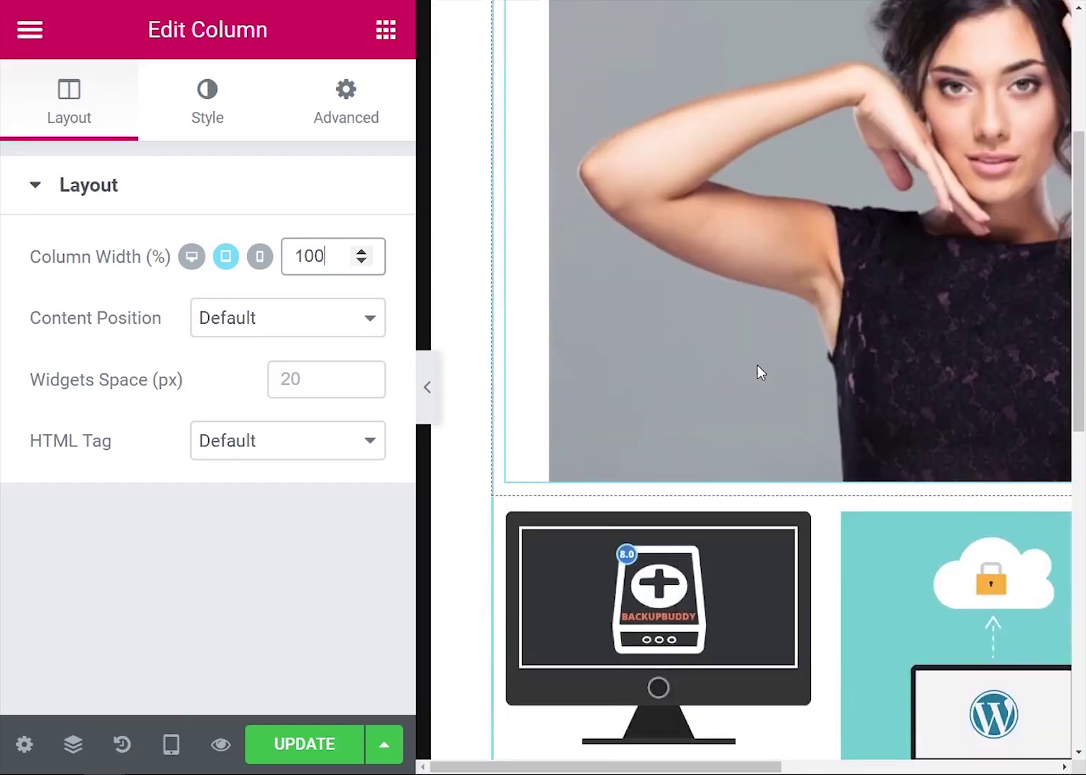
{"action": "key", "text": "ctrl+minus"}
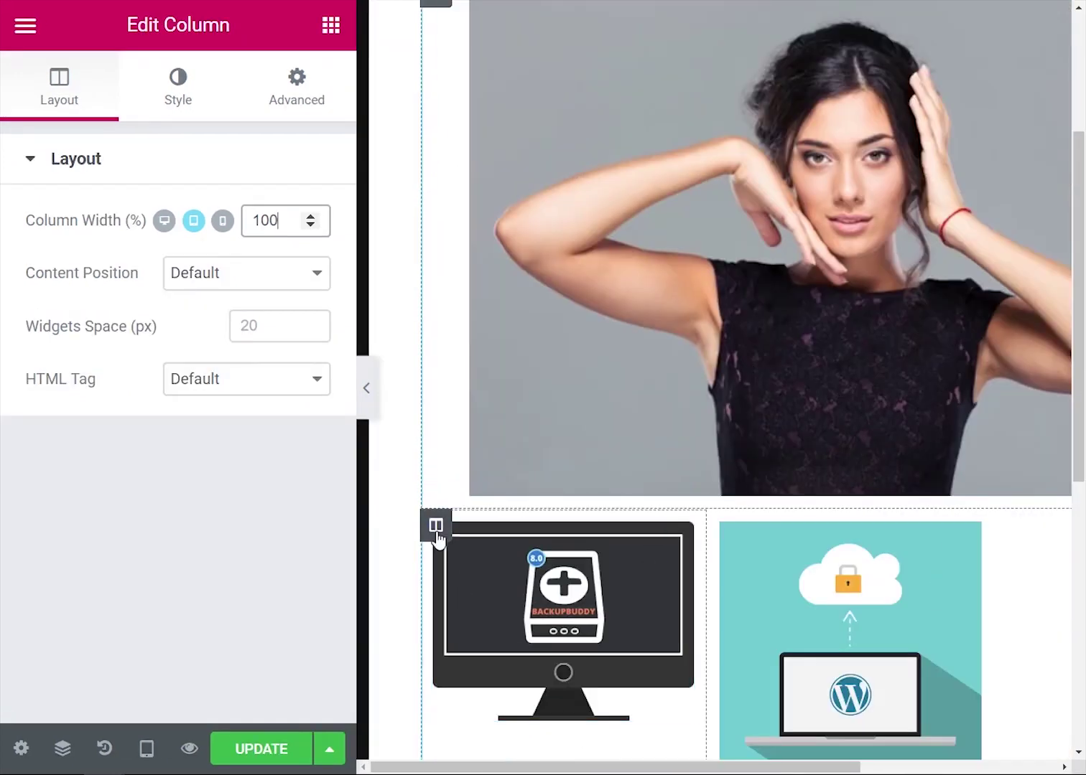
Step: Set the BackupBuddy and cloud-and-laptop columns to 50% each on tablet and save
{"action": "right_click", "coordinate": [439, 538]}
{"action": "left_click", "coordinate": [509, 445]}
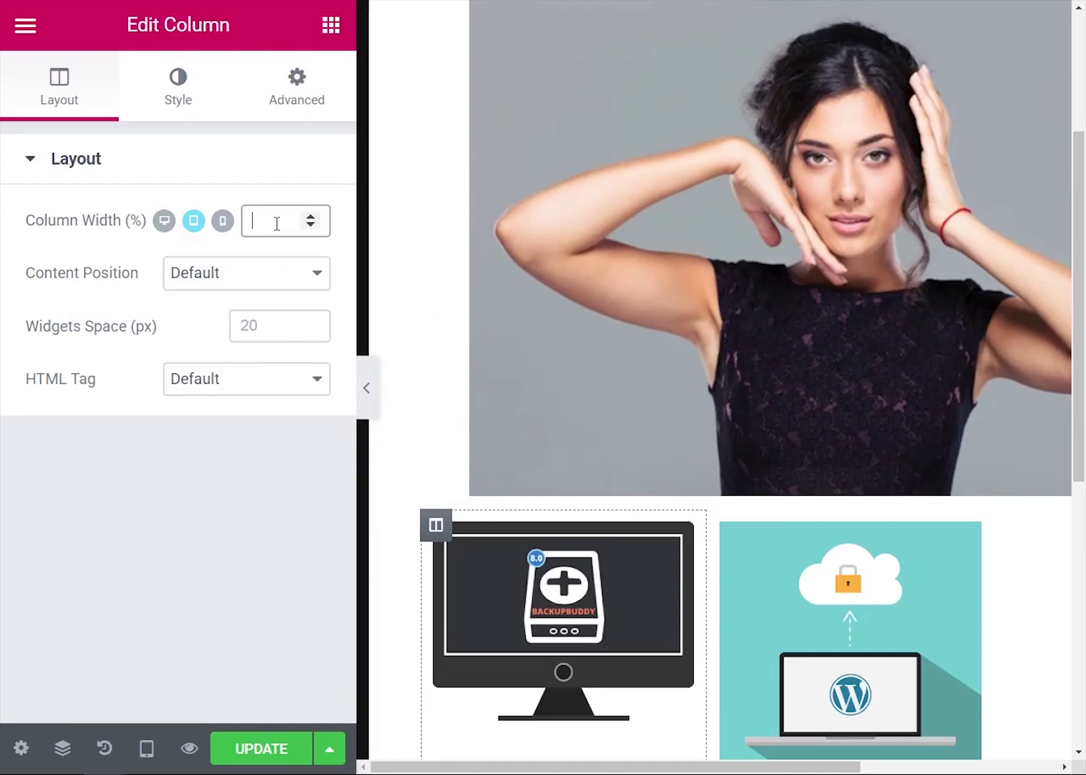
{"action": "type", "text": "50"}
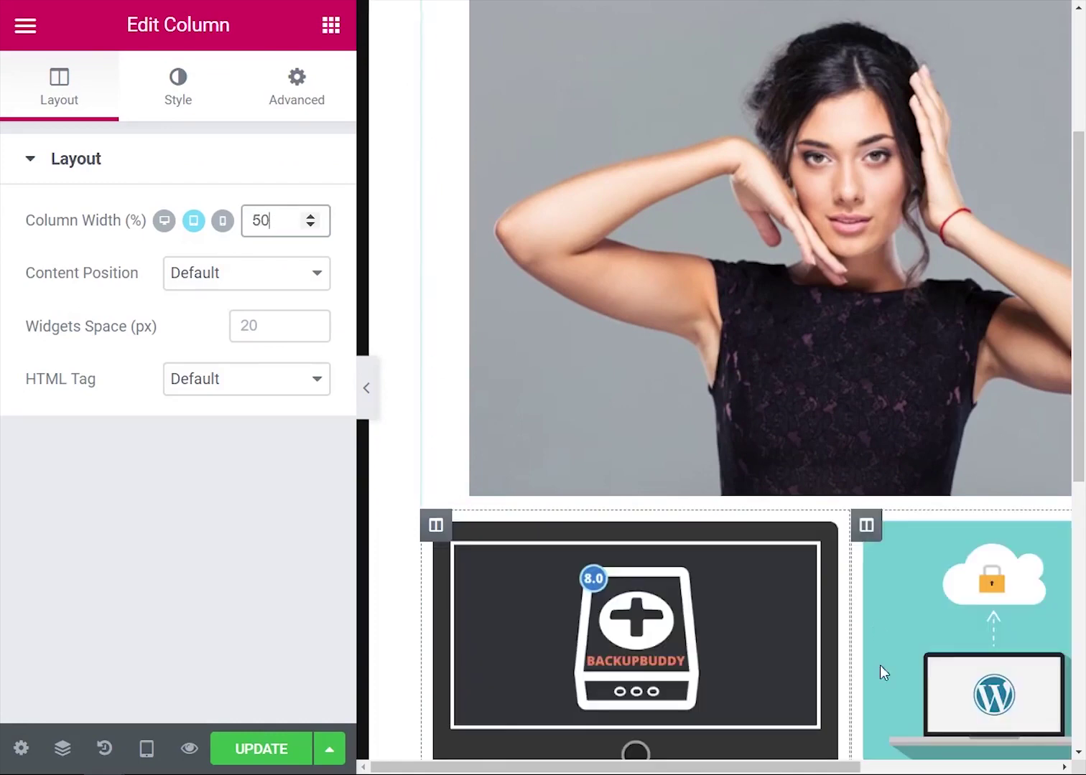
{"action": "left_click", "coordinate": [871, 531]}
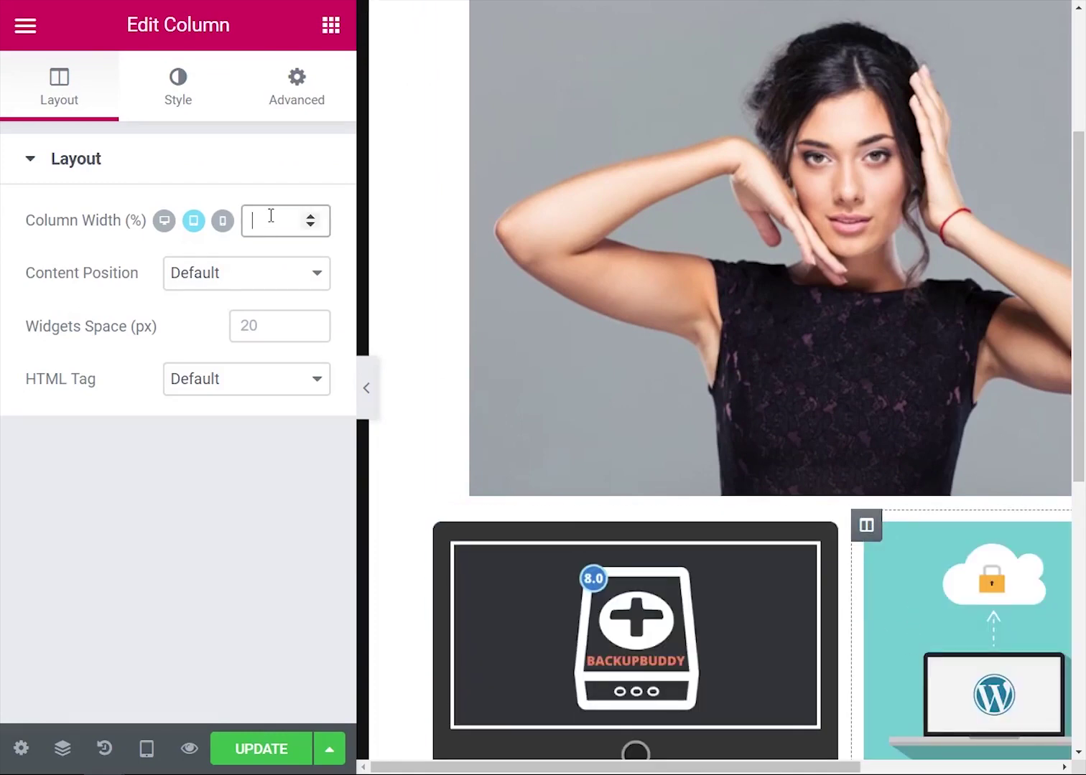
{"action": "type", "text": "50"}
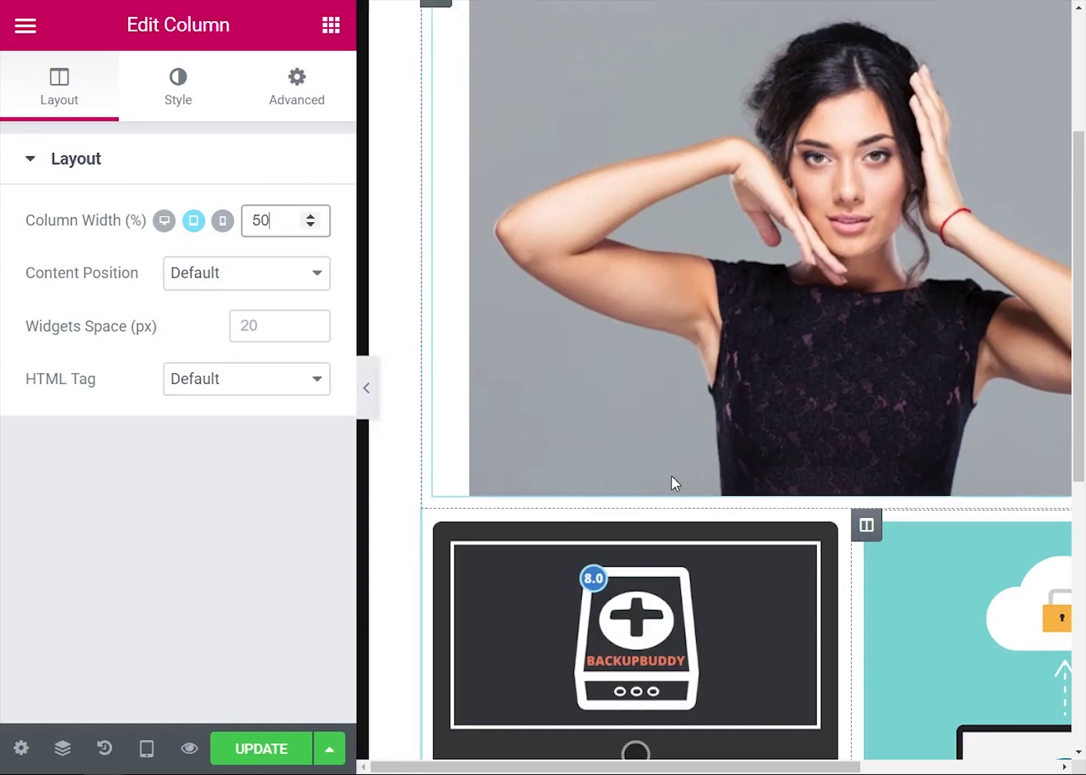
{"action": "left_click", "coordinate": [277, 746]}
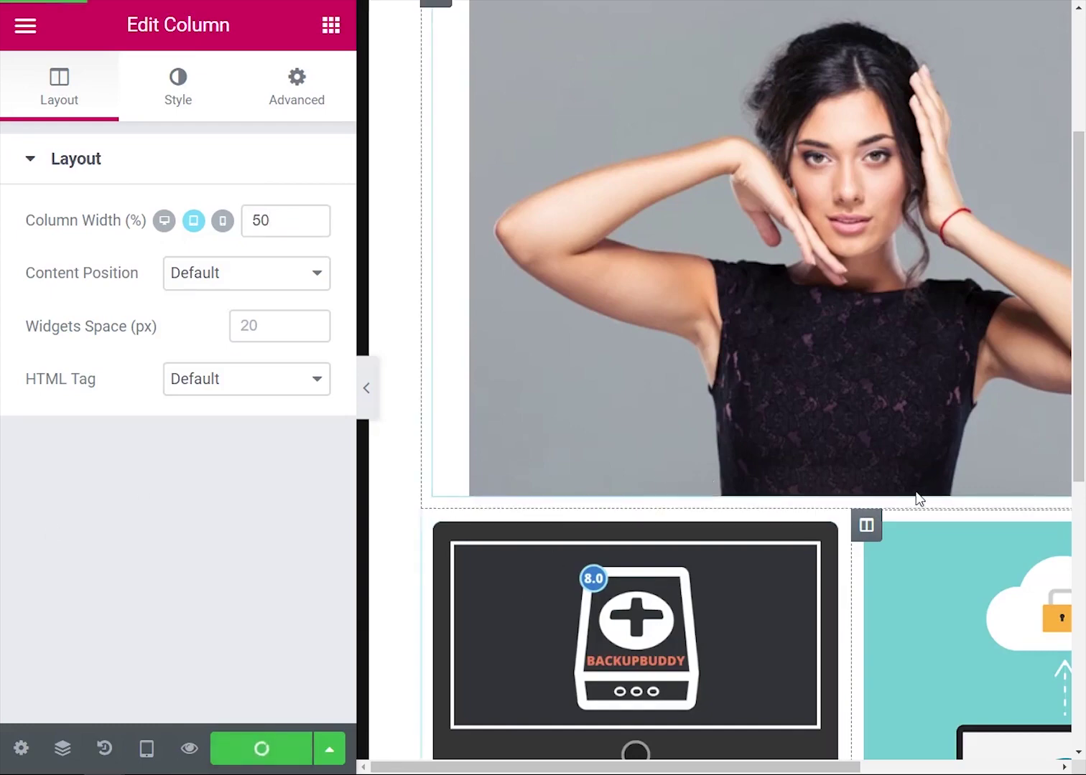
{"action": "key", "text": "ctrl+minus"}
{"action": "key", "text": "ctrl+minus"}
{"action": "key", "text": "ctrl+minus"}
{"action": "key", "text": "ctrl+minus"}
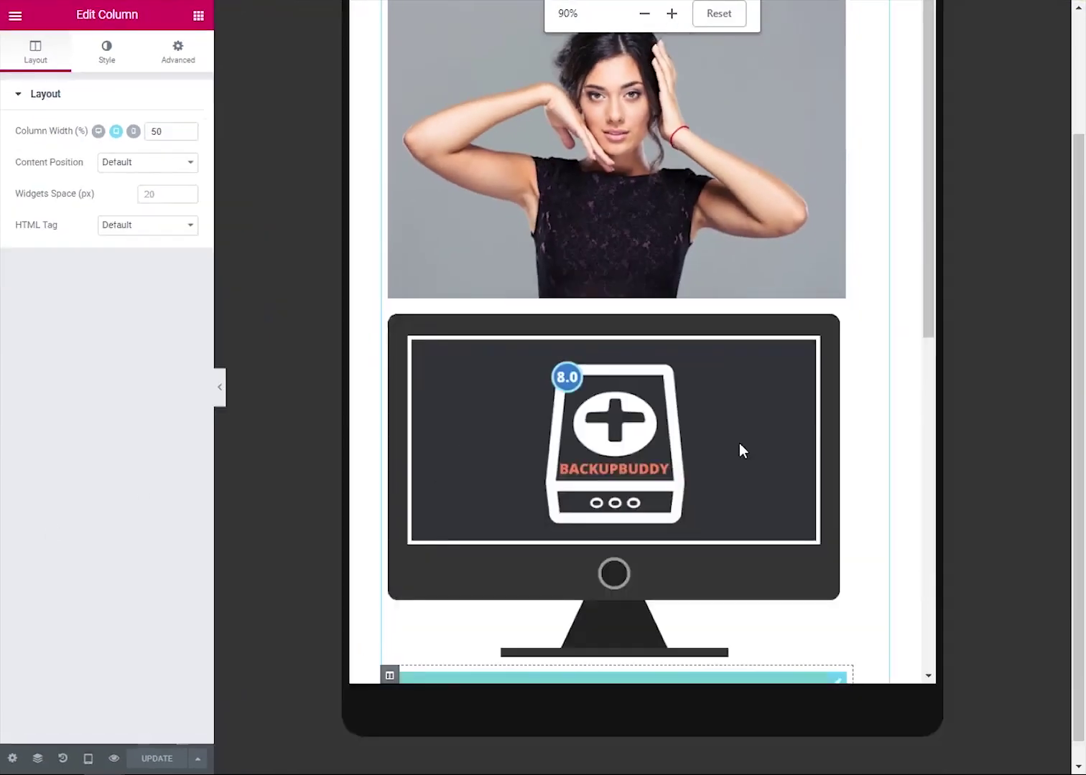
{"action": "key", "text": "ctrl+minus"}
{"action": "key", "text": "ctrl+minus"}
{"action": "key", "text": "ctrl+minus"}
{"action": "key", "text": "ctrl+plus"}
{"action": "key", "text": "ctrl+plus"}
{"action": "key", "text": "ctrl+plus"}
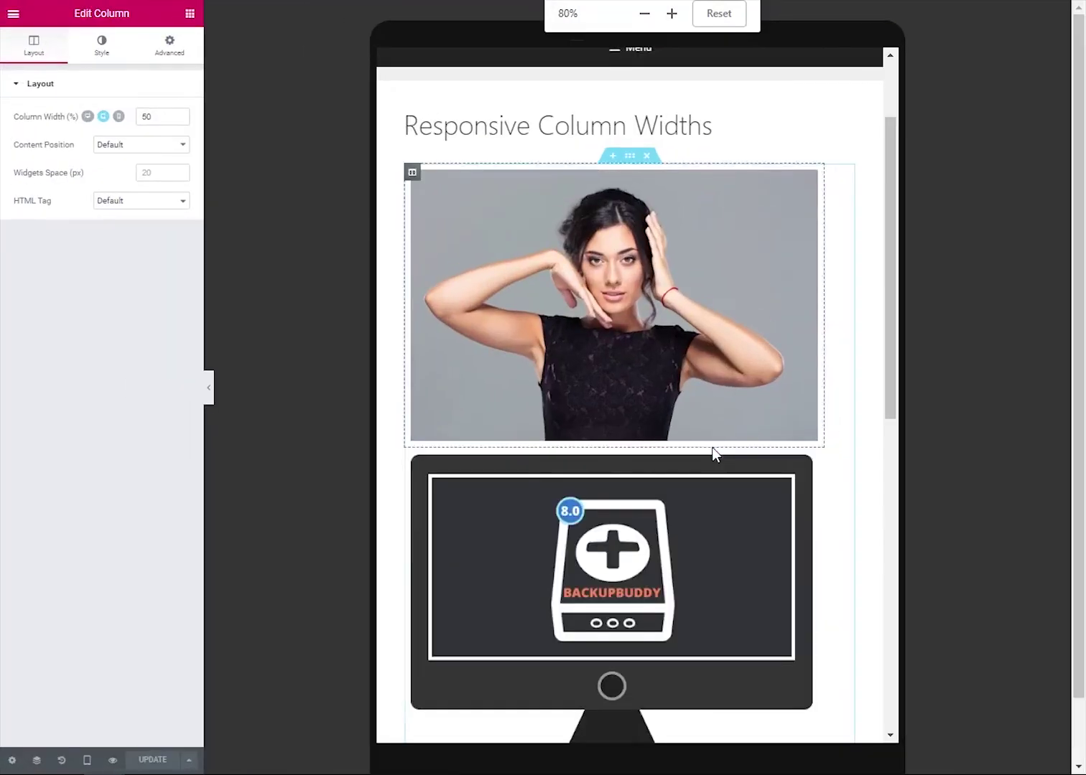
{"action": "key", "text": "ctrl+minus"}
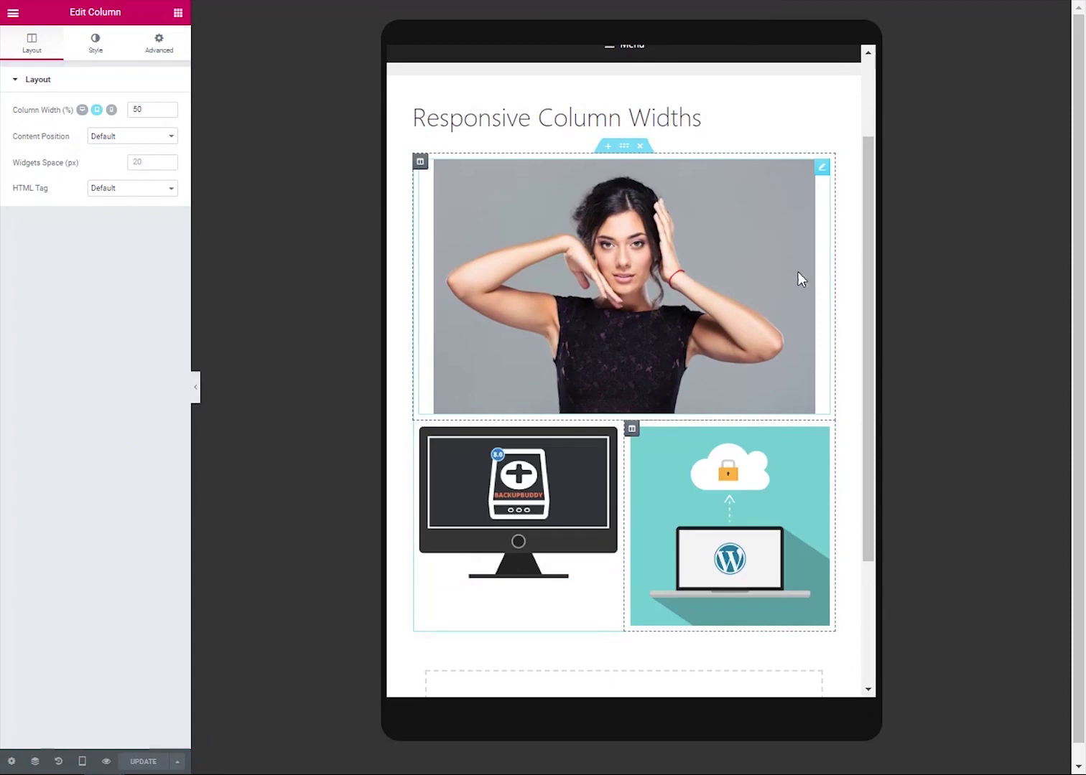
{"action": "scroll", "coordinate": [862, 364], "scroll_direction": "down", "scroll_amount": 3}
{"action": "scroll", "coordinate": [844, 363], "scroll_direction": "up", "scroll_amount": 2}
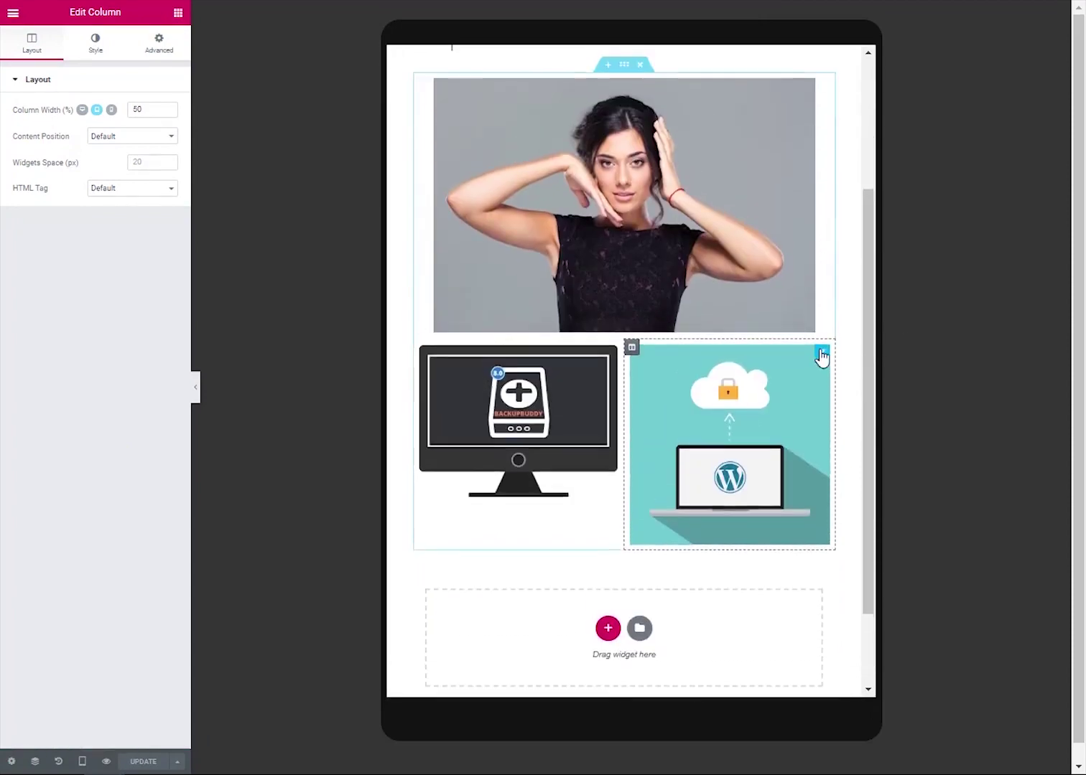
{"action": "scroll", "coordinate": [821, 357], "scroll_direction": "up", "scroll_amount": 2}
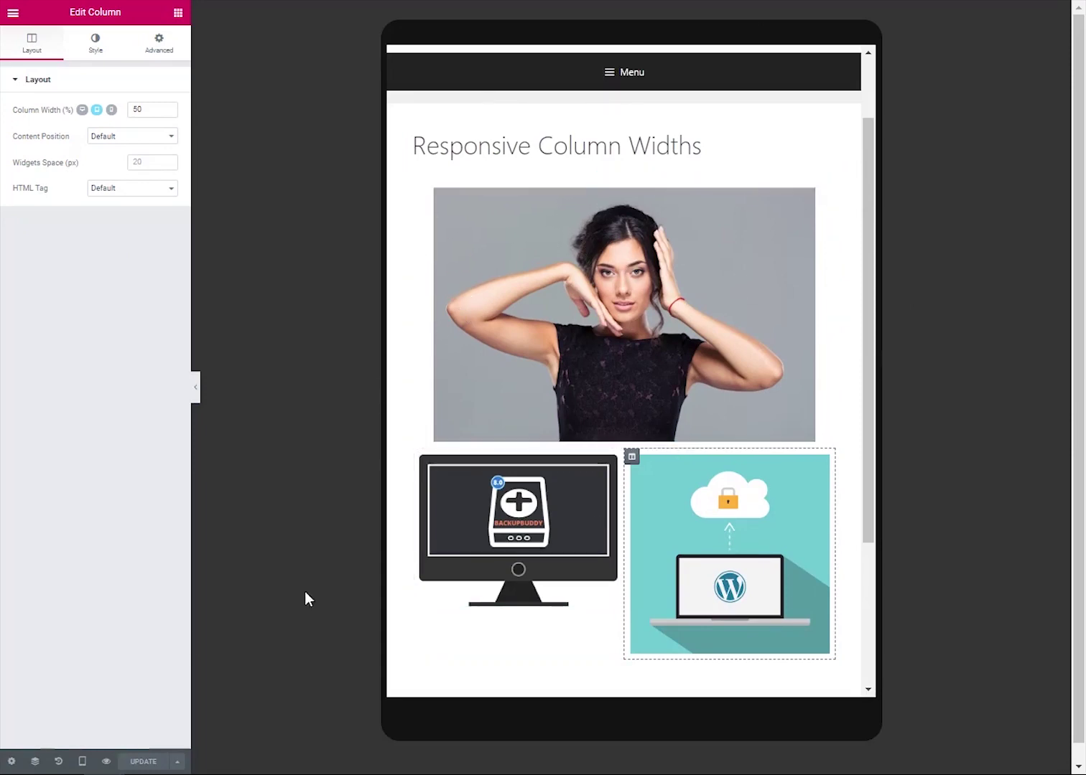
Step: Toggle Desktop, Tablet, then Desktop preview, leaving the portrait, BackupBuddy and cloud-and-laptop images in one row
{"action": "left_click", "coordinate": [85, 764]}
{"action": "left_click", "coordinate": [128, 677]}
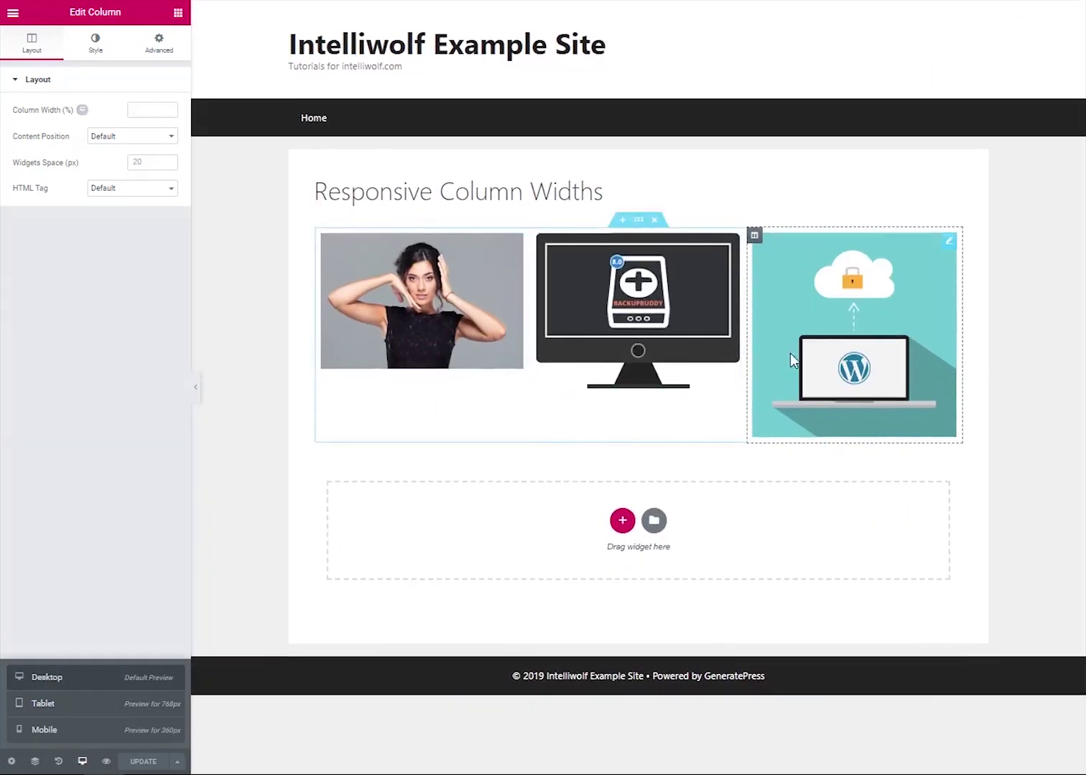
{"action": "left_click", "coordinate": [62, 708]}
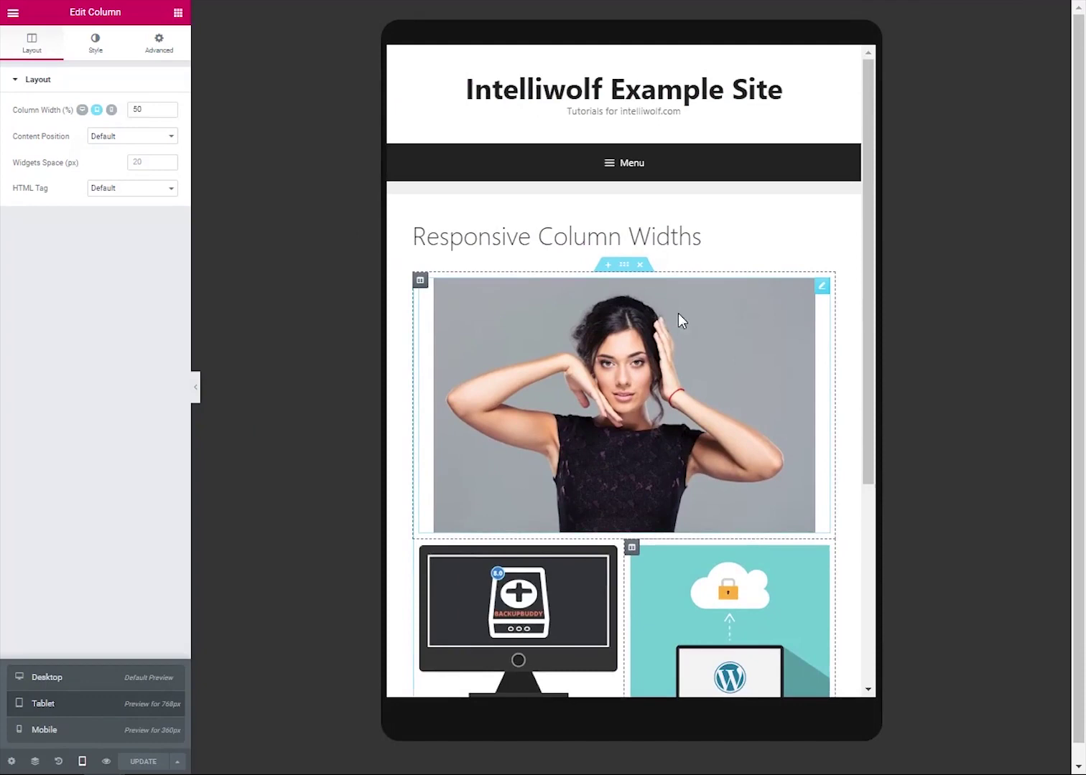
{"action": "scroll", "coordinate": [700, 311], "scroll_direction": "down", "scroll_amount": 2}
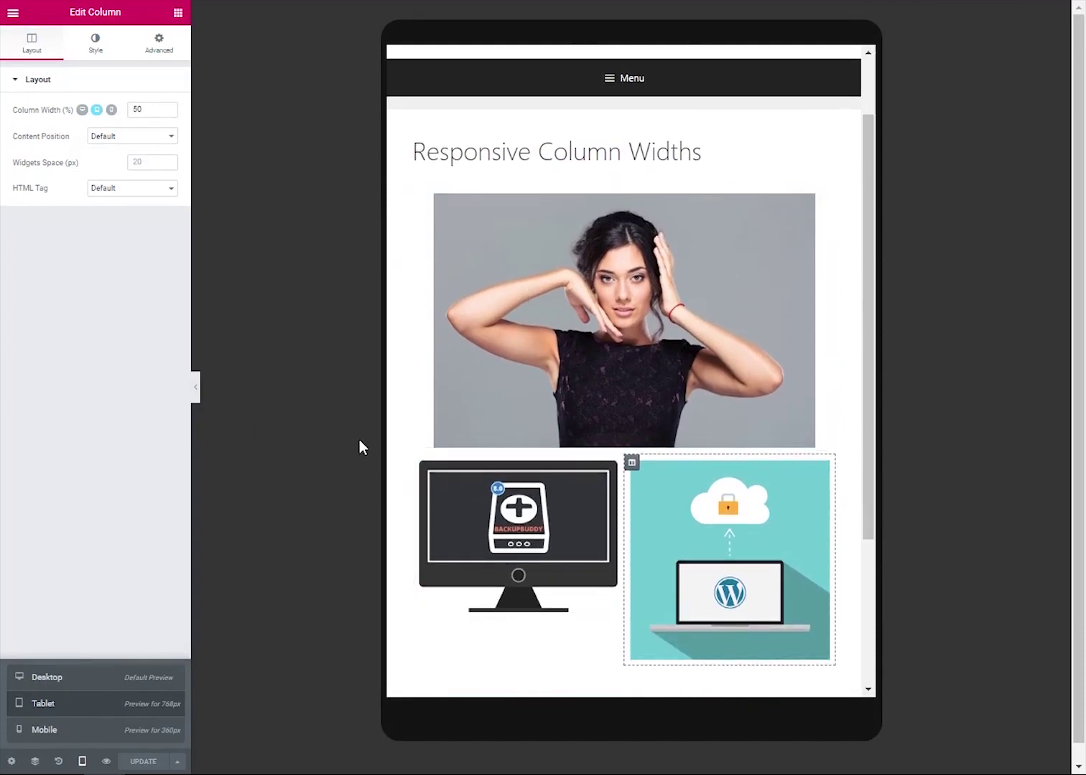
{"action": "left_click", "coordinate": [56, 682]}
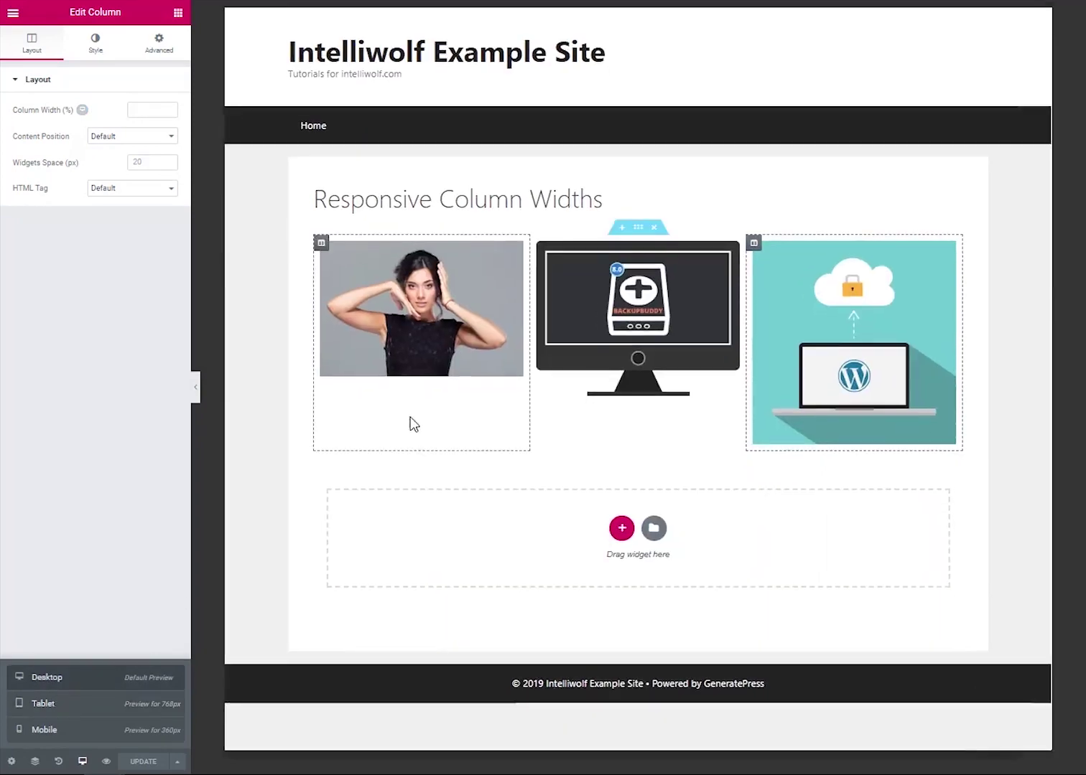